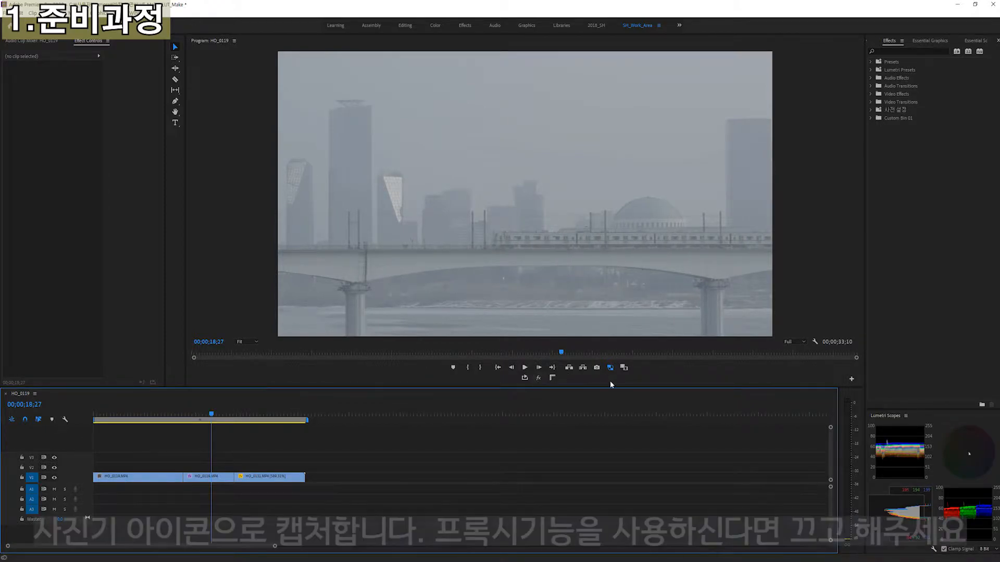
Turn off the proxy display and export the current frame as a JPEG named LUT_Test to the desktop
left_click(609, 368)
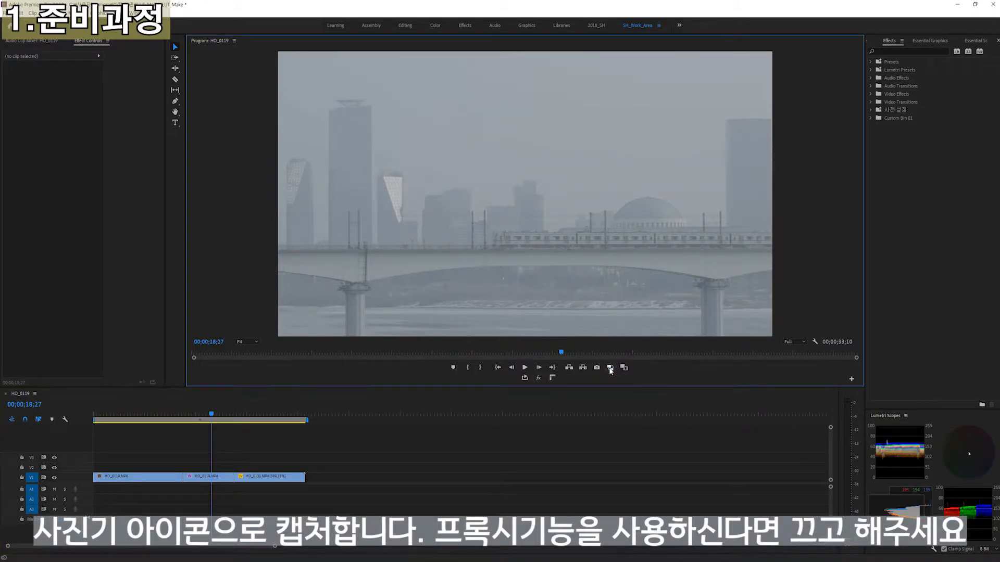
left_click(597, 367)
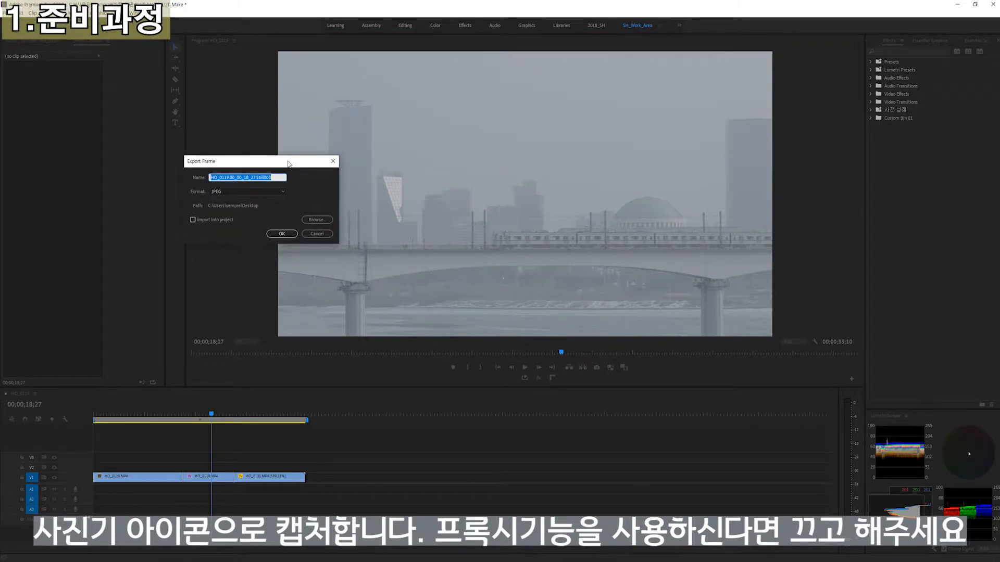
left_click(227, 192)
left_click(226, 193)
left_click_drag(277, 178, 173, 177)
type("LUT_Test")
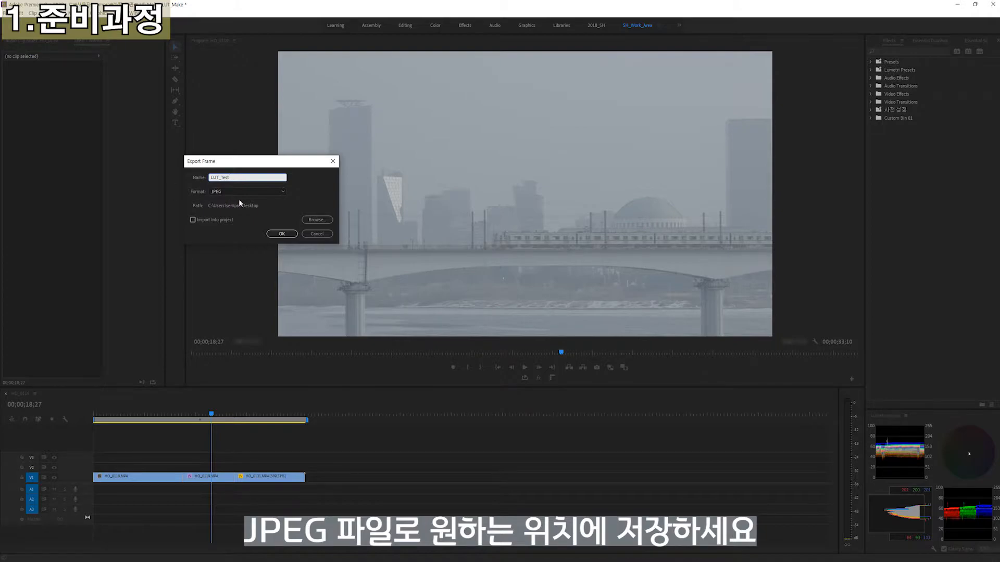
left_click(280, 234)
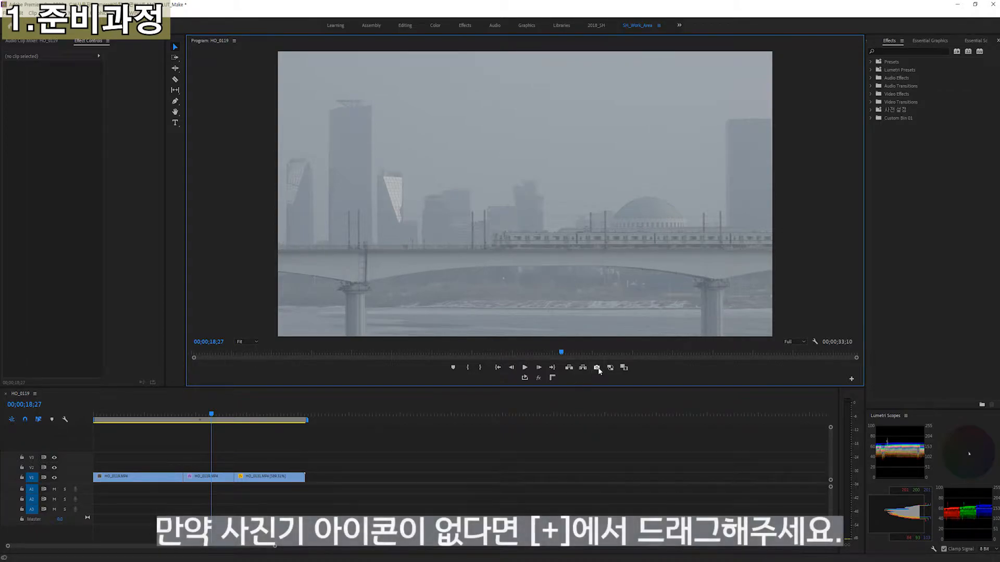
Add the Export Frame button to the Program monitor's playback controls
left_click(851, 380)
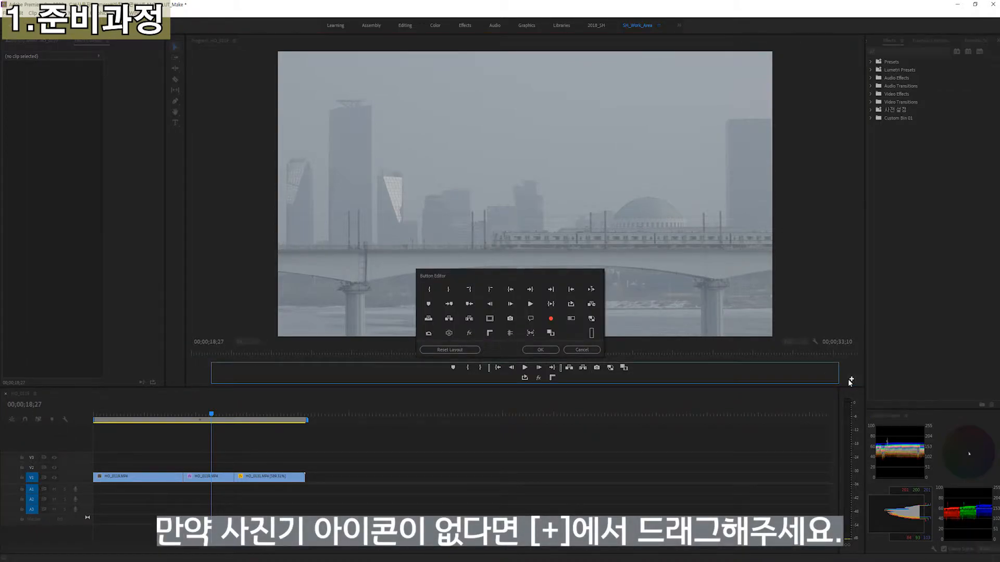
left_click_drag(510, 321, 596, 368)
left_click(546, 349)
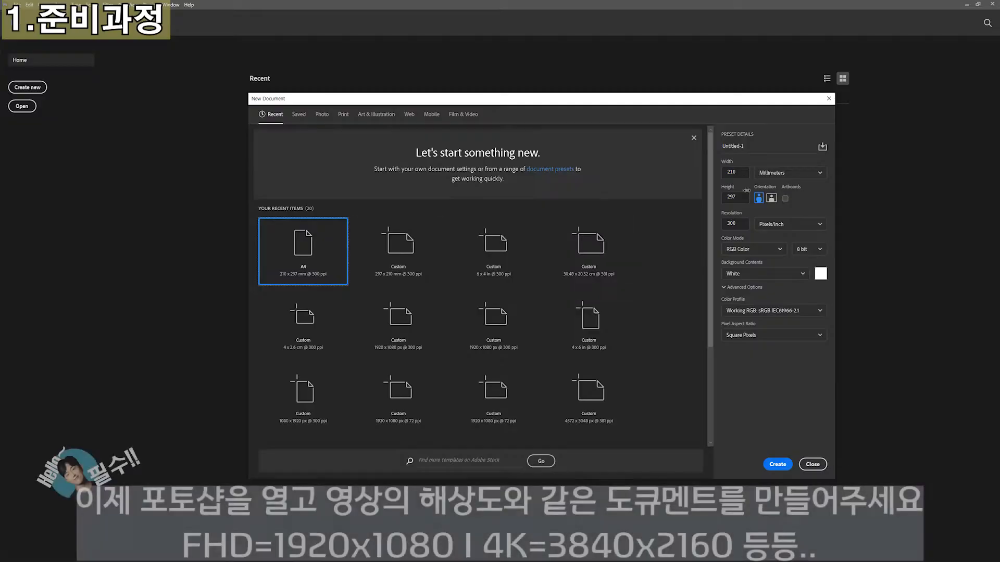
Switch to Photoshop, create a landscape document of 1920 x 1080 pixels and place the exported LUT_Test image in it
left_click(789, 173)
left_click(771, 174)
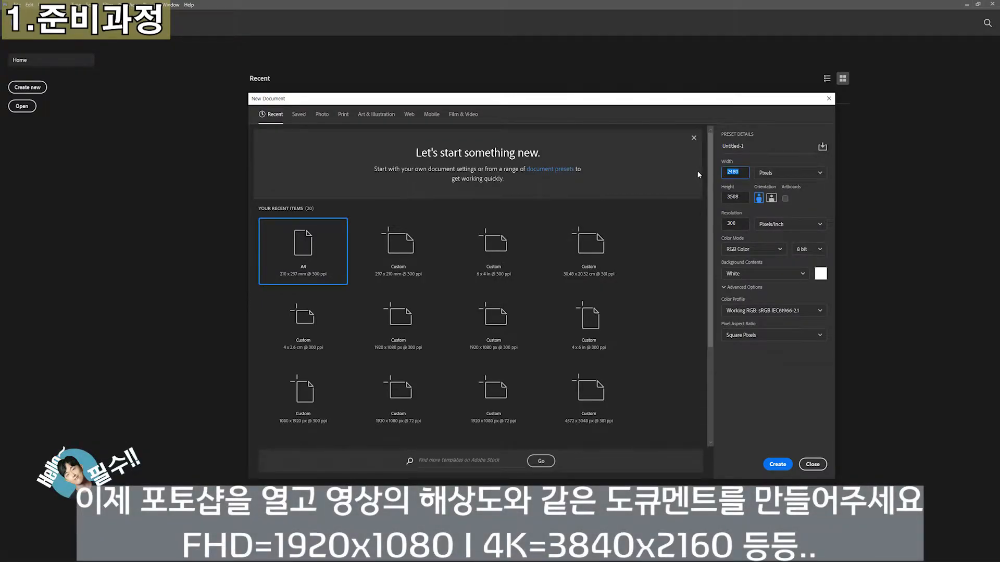
left_click(771, 198)
left_click_drag(742, 172, 694, 173)
type("1920")
key("Tab")
type("1080")
left_click(777, 464)
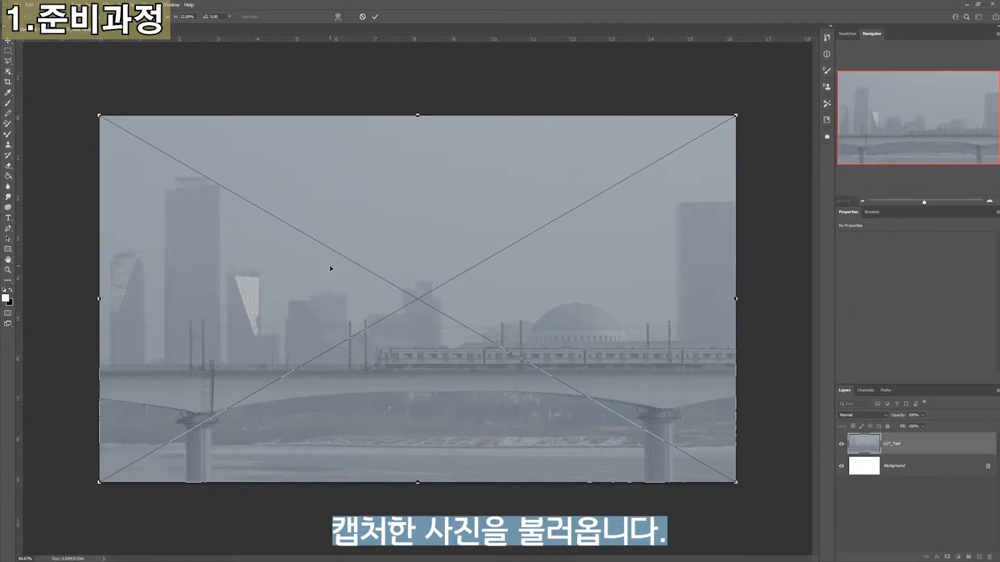
key("Return")
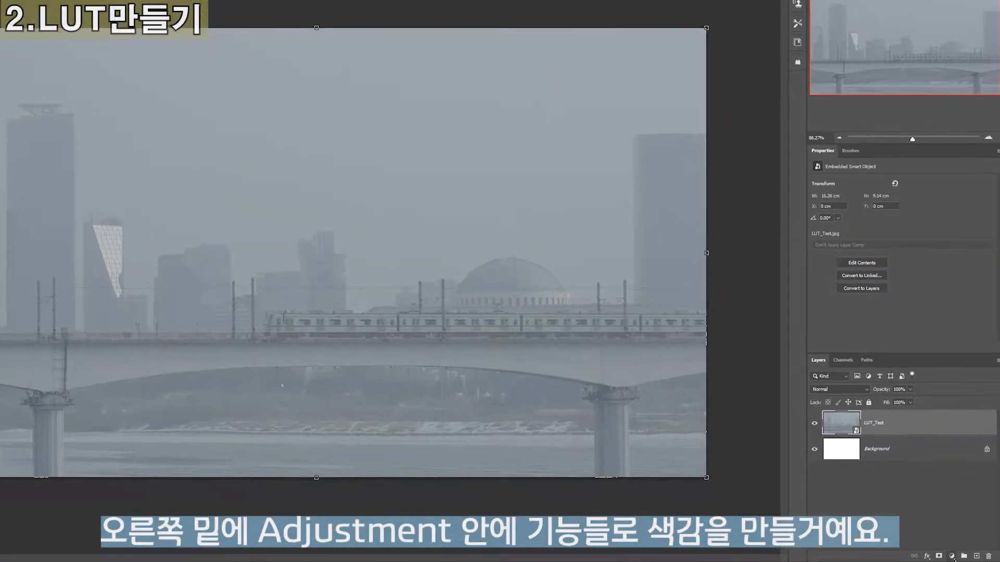
Add Brightness/Contrast, Levels and Selective Color adjustment layers above the LUT_Test image
left_click(957, 557)
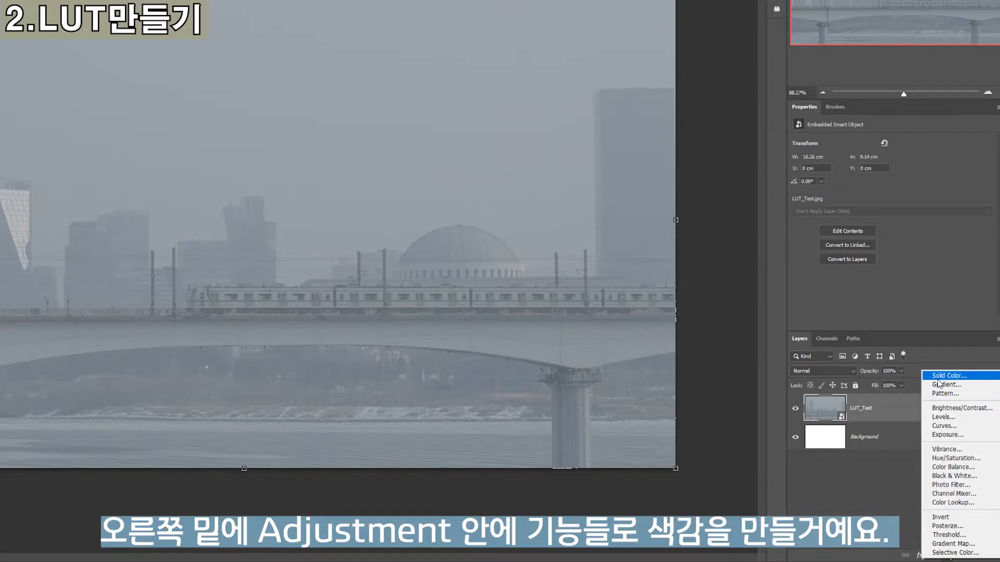
left_click(955, 408)
left_click(947, 555)
left_click(949, 415)
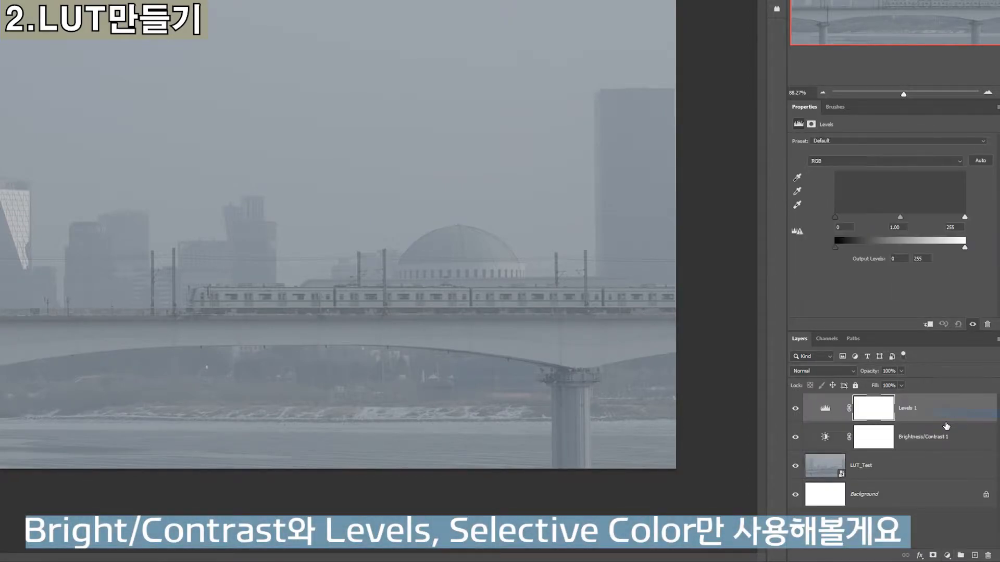
left_click(949, 553)
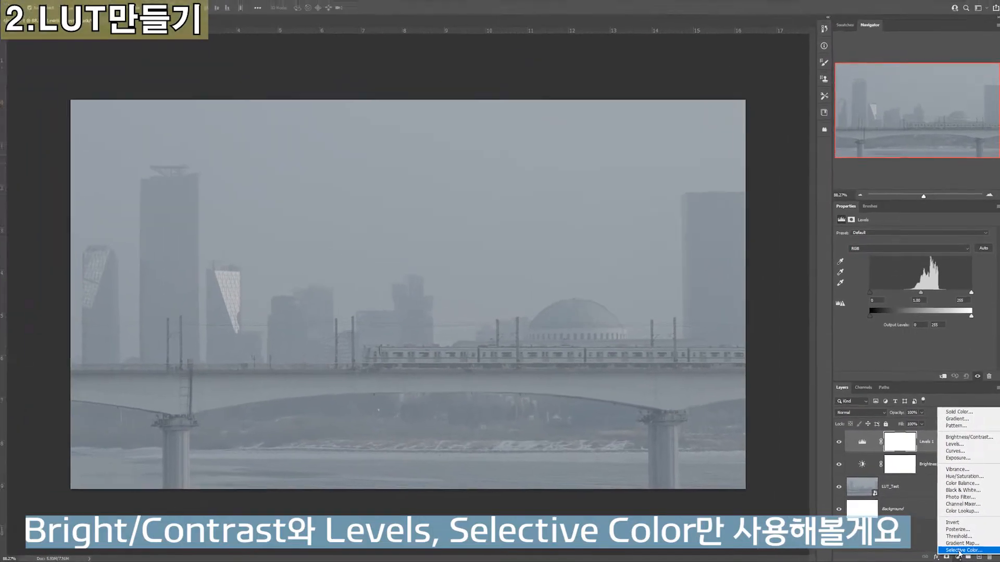
left_click(961, 550)
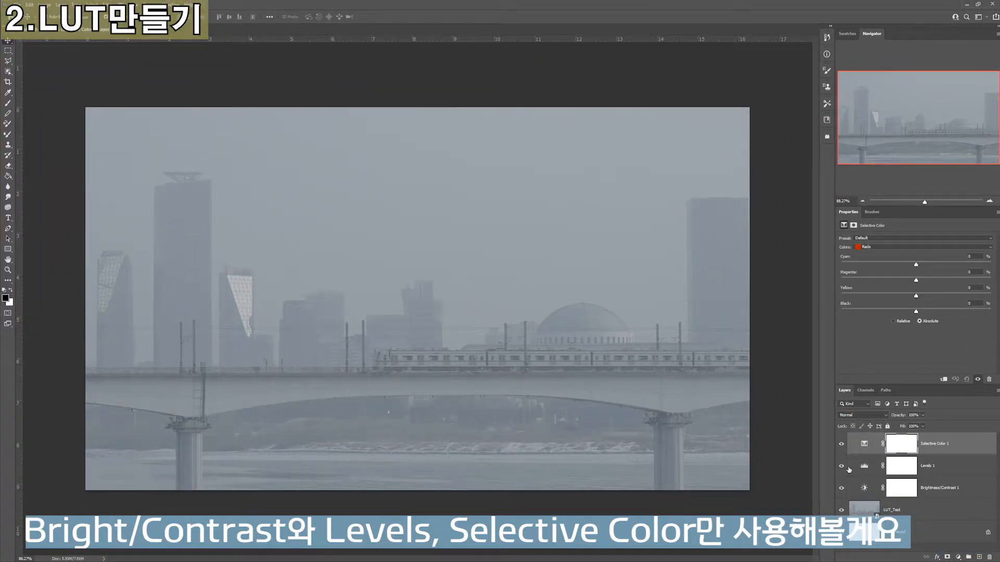
left_click(865, 446)
Adjust the image's brightness and contrast in the Brightness/Contrast adjustment layer
left_click(864, 487)
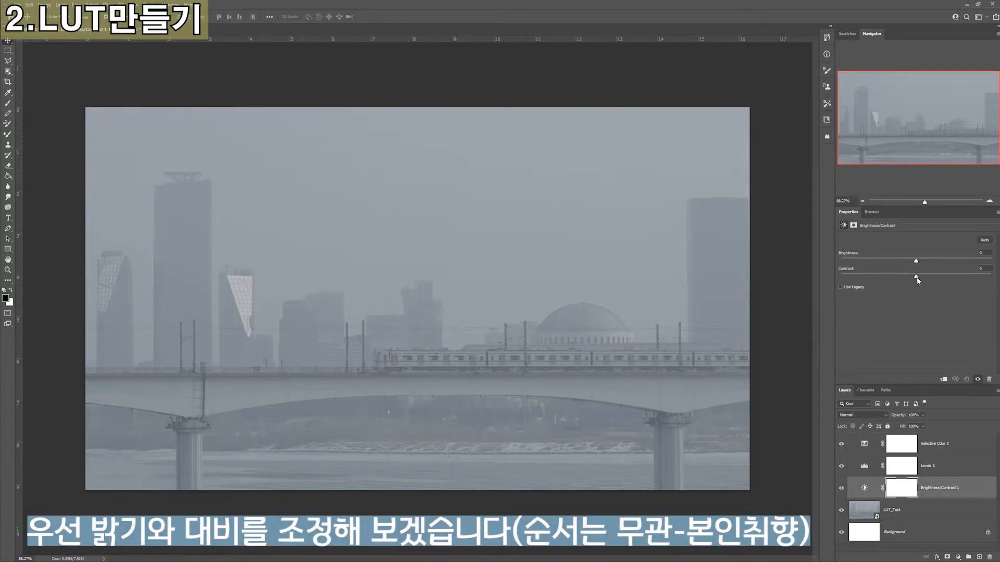
left_click_drag(873, 277, 914, 262)
type("0")
key("Return")
In the Levels layer, set the RGB input levels to about 20 for shadows, 0.85 for midtones and 247 for highlights
left_click(864, 466)
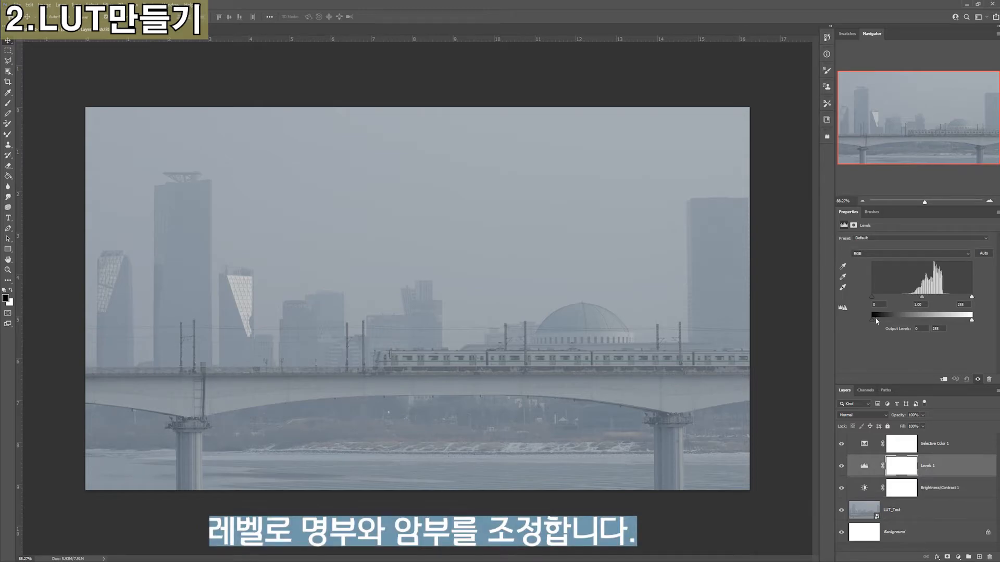
mouse_move(871, 295)
left_mouse_down()
mouse_move(922, 292)
mouse_move(870, 301)
left_mouse_up()
left_click_drag(880, 296, 881, 297)
left_click_drag(972, 297, 968, 298)
left_click(968, 304)
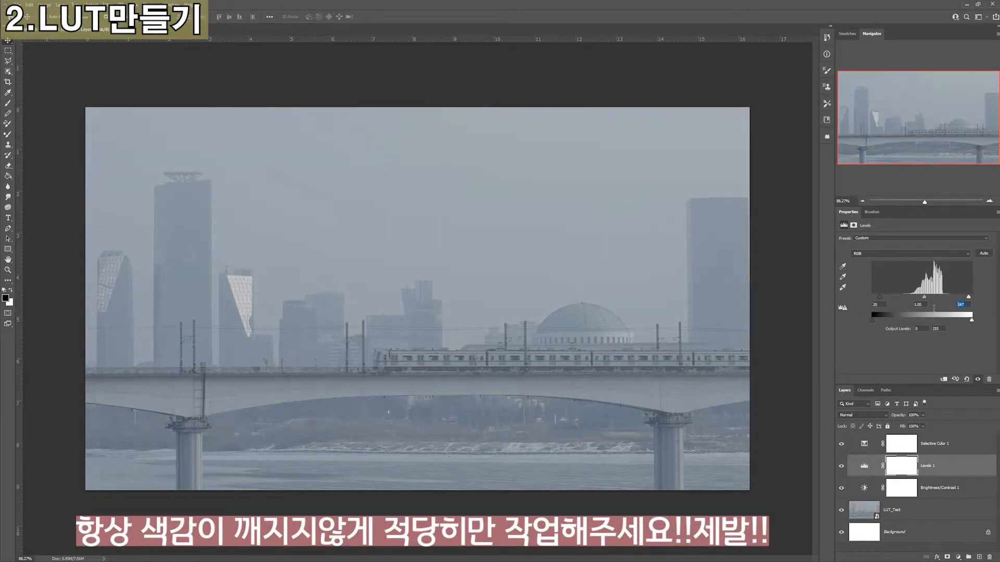
left_click_drag(925, 298, 929, 299)
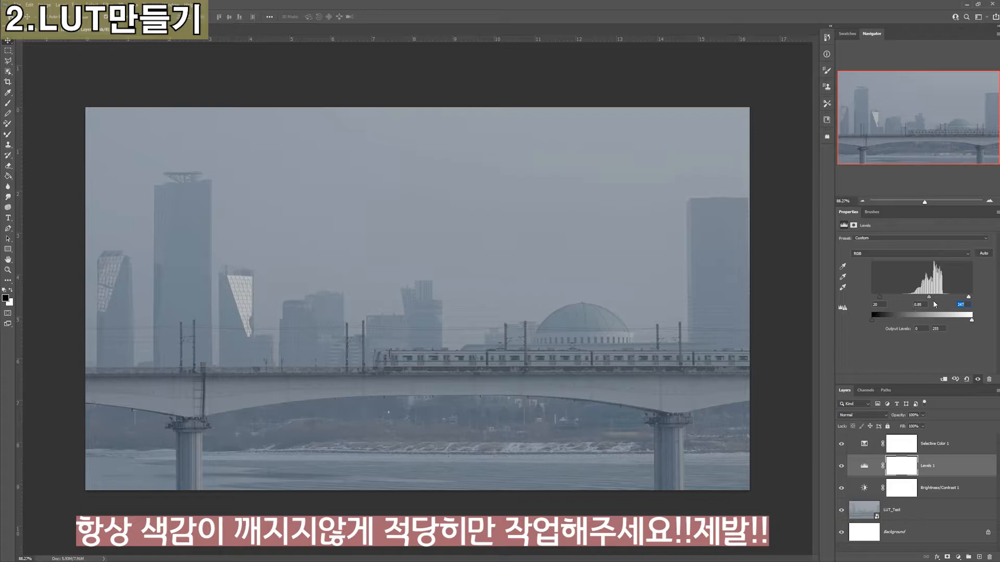
In the Selective Color layer, set Cyans to about Cyan +11% and Magenta -19%, and fine-tune their Yellow and Black amounts
left_click(867, 443)
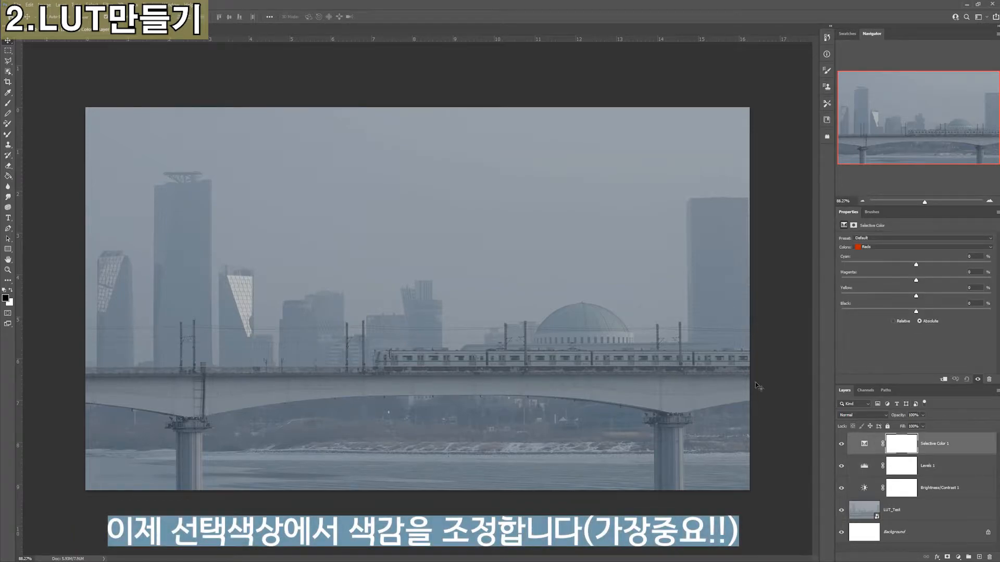
left_click(882, 247)
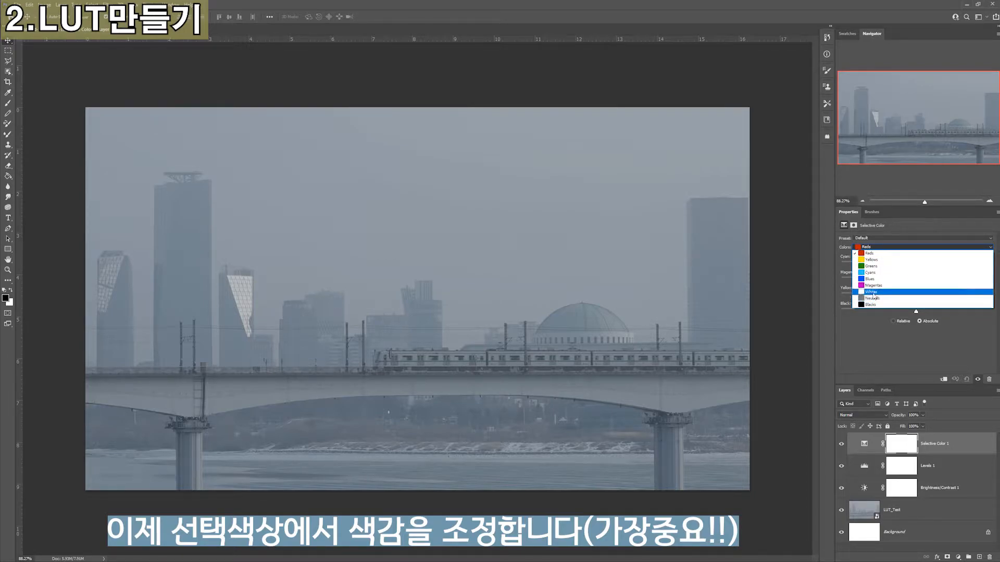
left_click(869, 274)
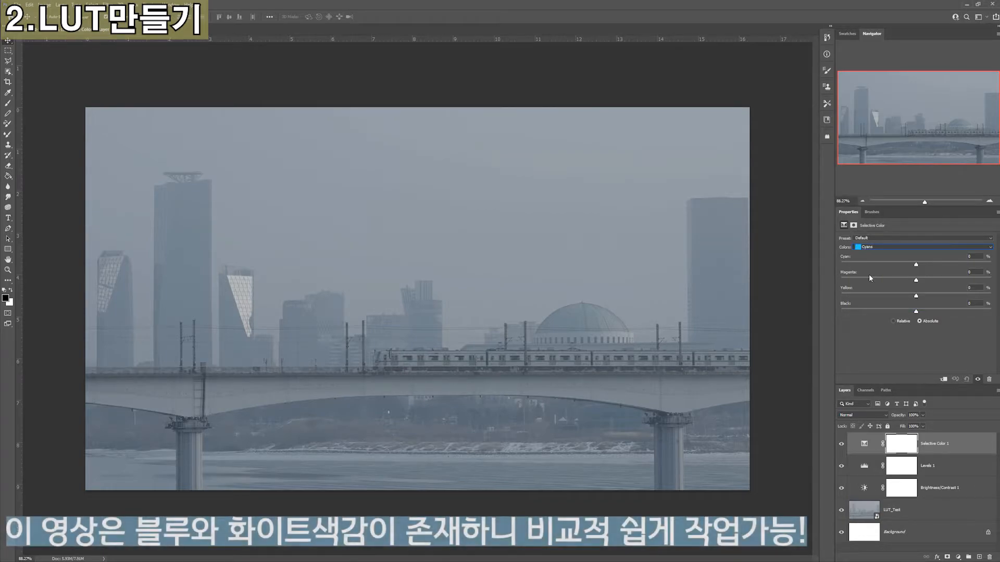
left_click_drag(917, 266, 998, 269)
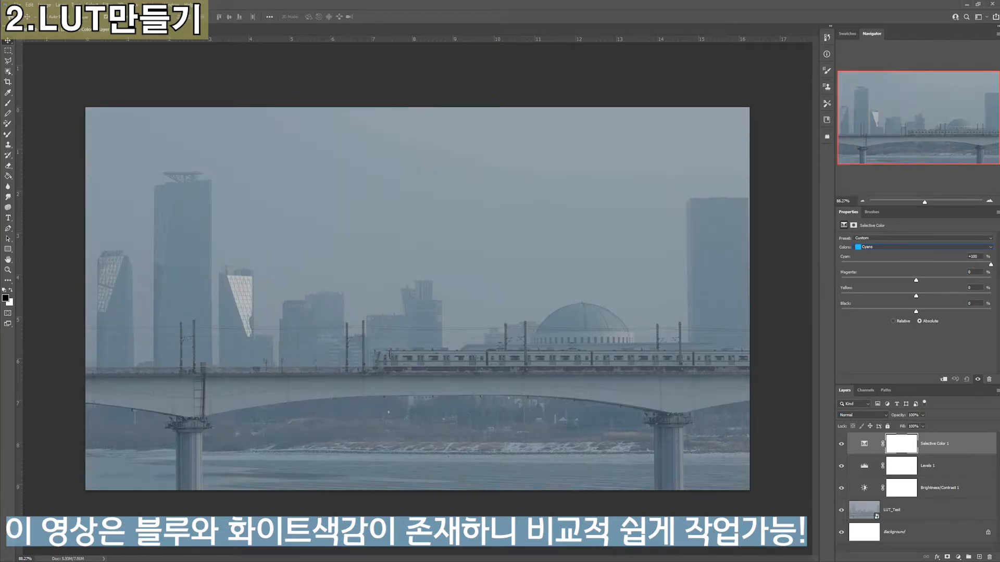
left_click_drag(937, 271, 902, 281)
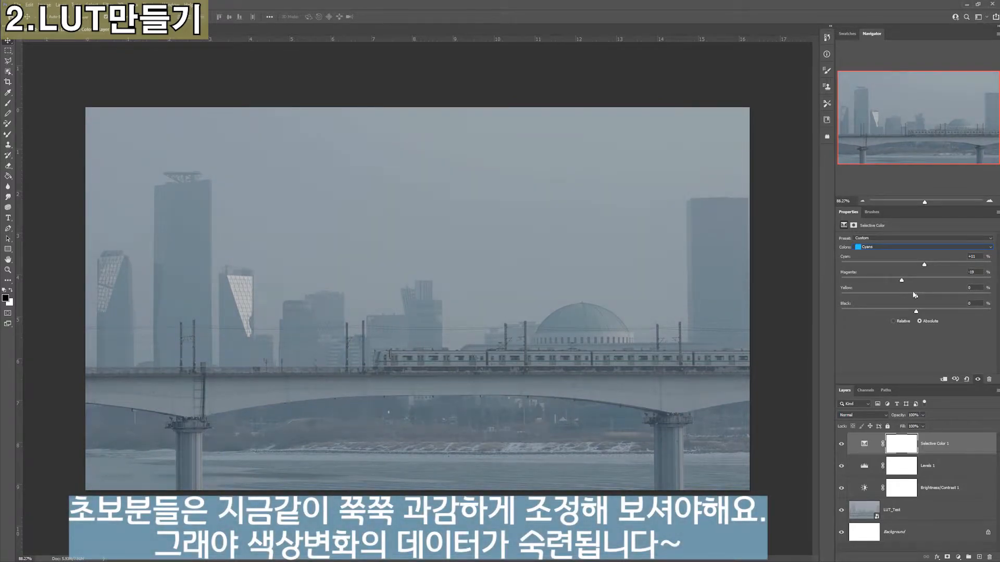
left_click_drag(917, 296, 880, 296)
left_click_drag(884, 314, 914, 313)
Set the Selective Color Blues to about Cyan +12%, Magenta -28%, Yellow -30% and Black +14%
left_click(900, 248)
left_click(895, 281)
left_click_drag(916, 264, 894, 281)
mouse_move(916, 296)
left_mouse_down()
mouse_move(874, 296)
mouse_move(942, 311)
mouse_move(927, 312)
left_mouse_up()
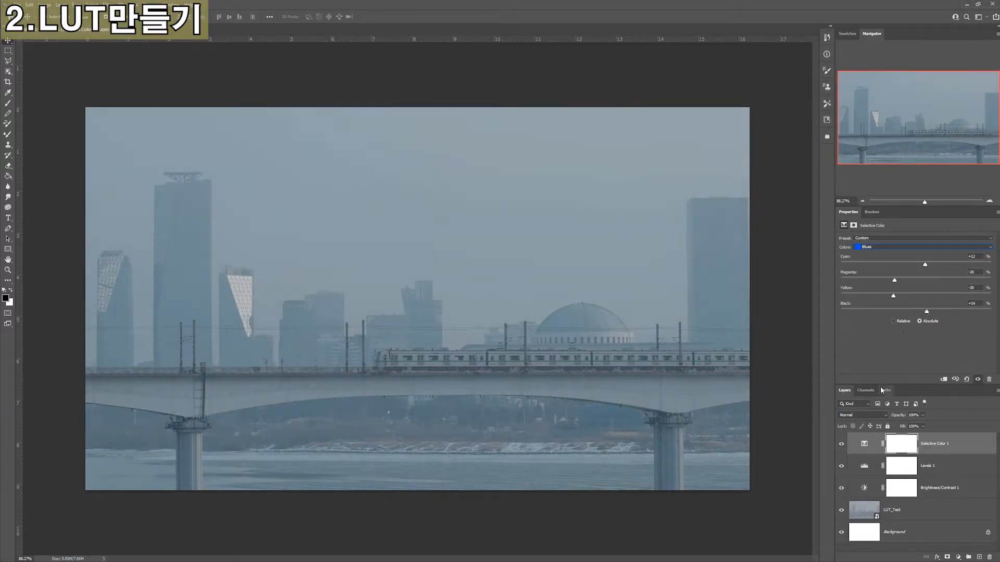
Give the sky a pink tone by setting the Selective Color Whites to Cyan -48%, Magenta +22%, Yellow -7% and Black -4%
left_click(888, 247)
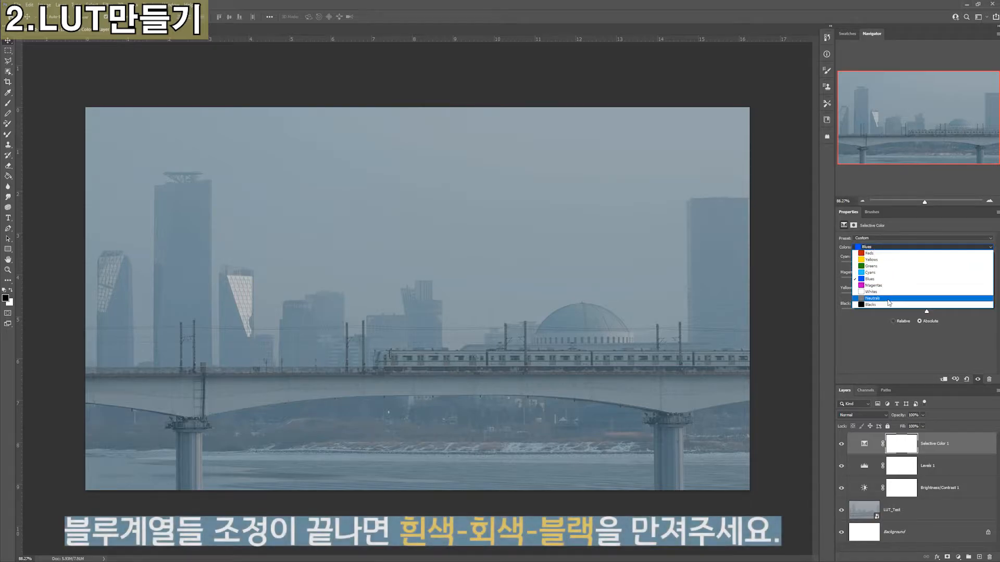
left_click(883, 292)
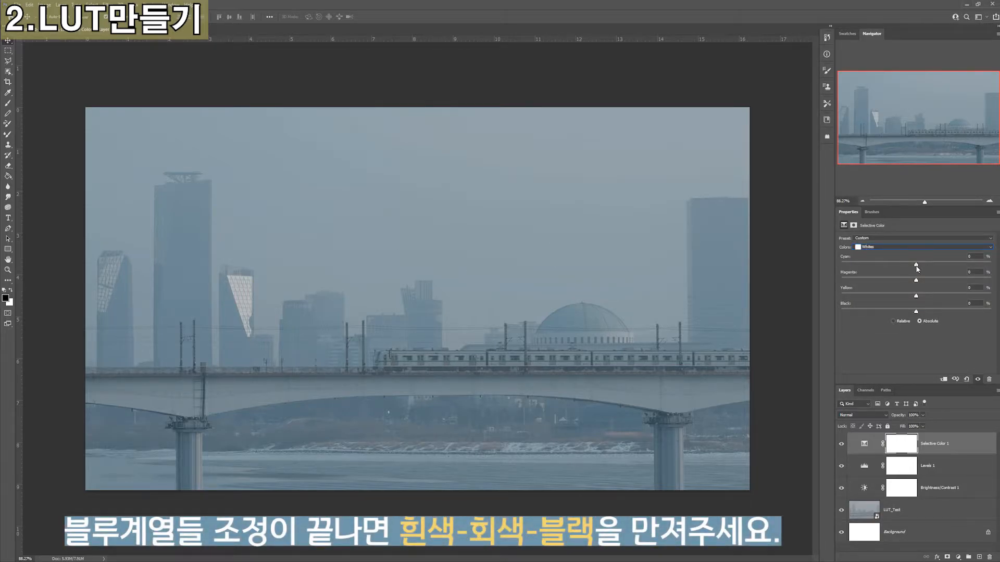
left_click_drag(917, 266, 881, 267)
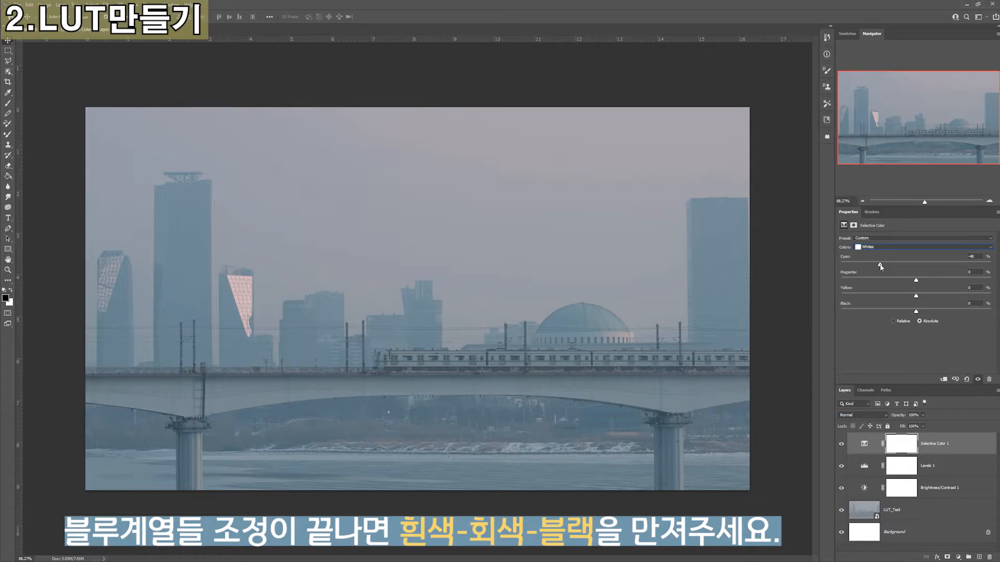
left_click_drag(916, 281, 941, 285)
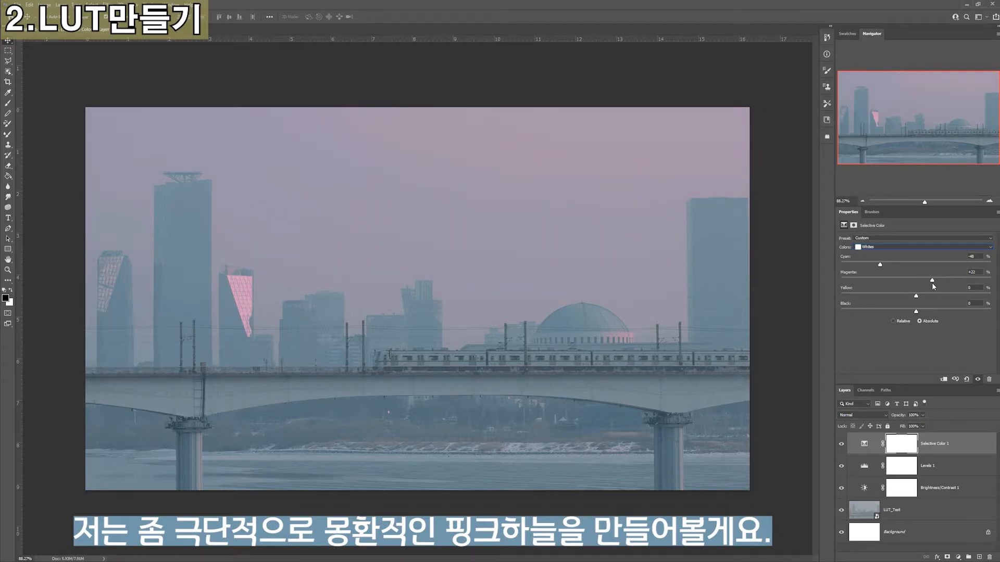
left_click_drag(917, 297, 956, 301)
left_click_drag(924, 303, 930, 303)
mouse_move(916, 311)
left_mouse_down()
mouse_move(879, 315)
mouse_move(936, 314)
mouse_move(904, 316)
mouse_move(913, 315)
left_mouse_up()
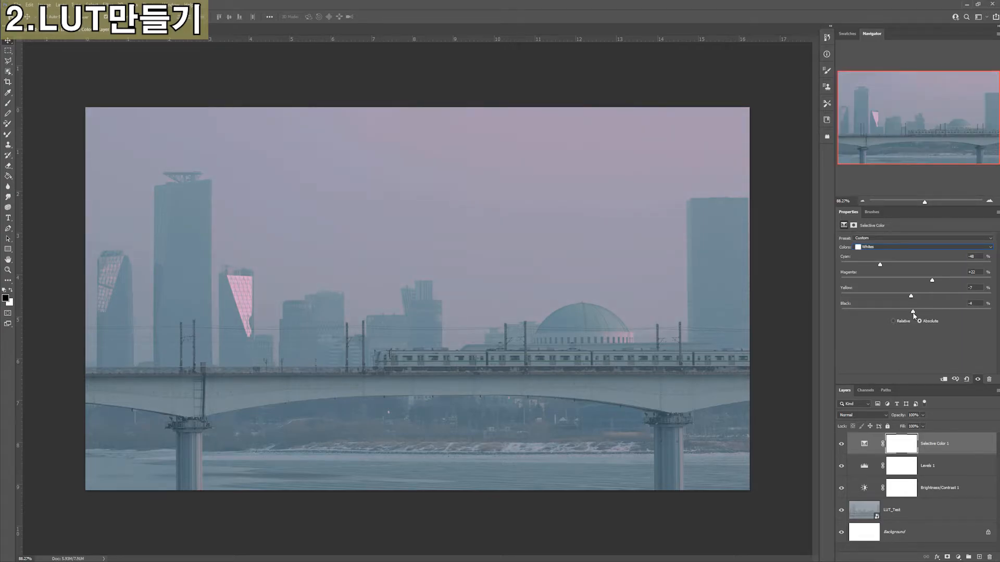
Fine-tune the color balance of the Neutrals in the Selective Color layer
left_click(899, 247)
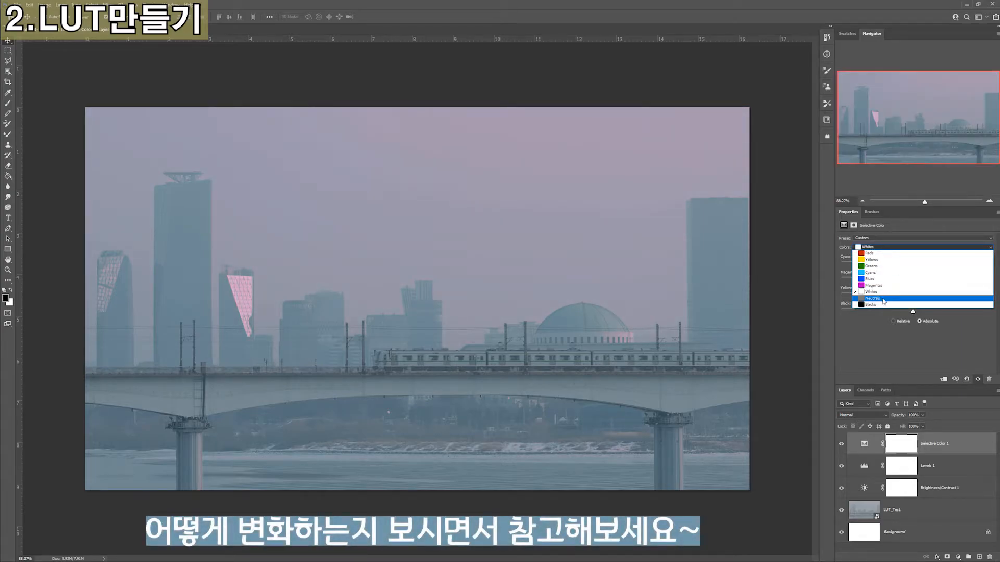
left_click(882, 300)
left_click_drag(917, 266, 937, 273)
type("0")
key("Return")
Set the Selective Color Blacks to Cyan +10%, Magenta +5%, Yellow 0% and Black +11%
left_click(880, 247)
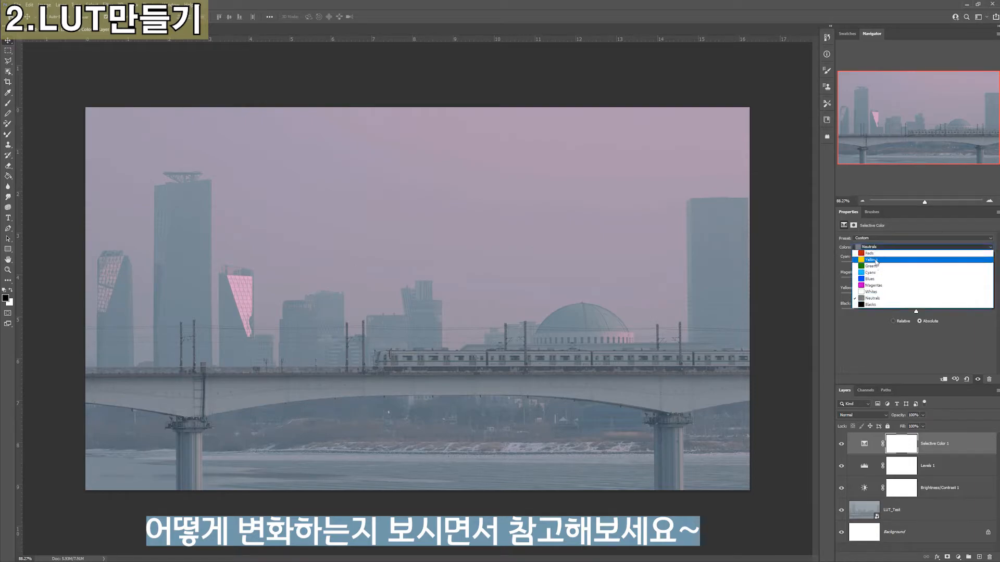
left_click(873, 305)
left_click_drag(916, 265, 920, 299)
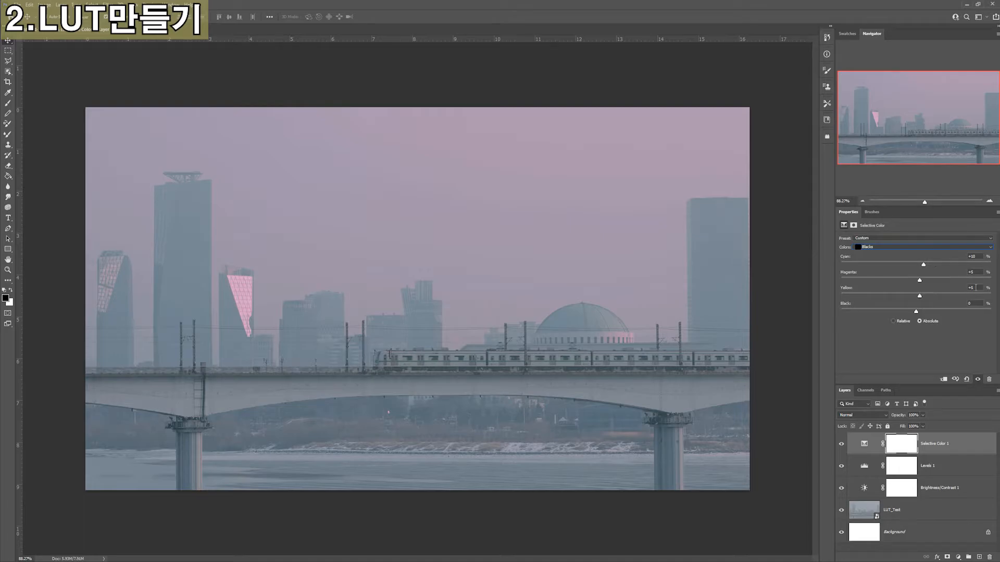
left_click_drag(916, 312, 929, 309)
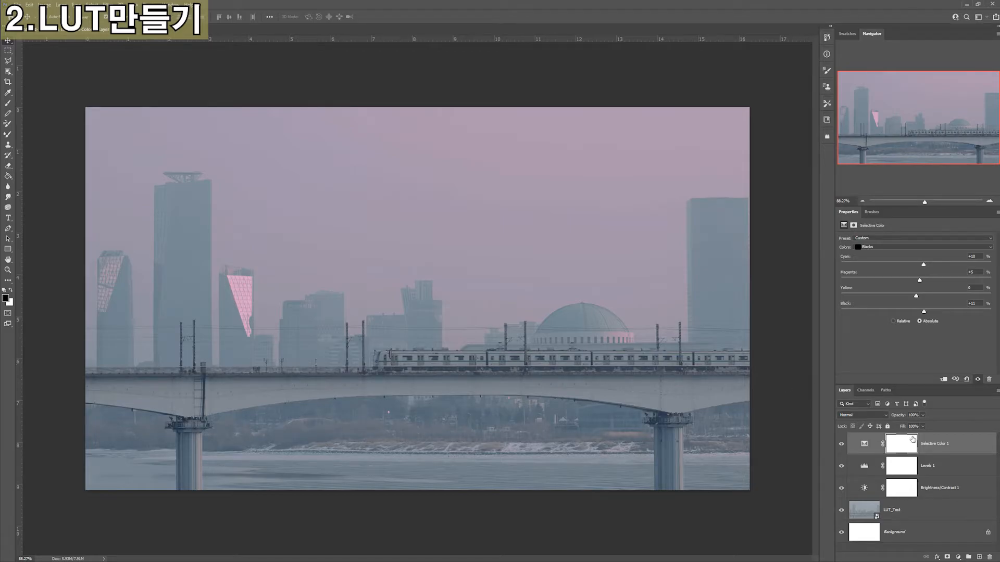
Compare the image with and without the Selective Color, Levels and Brightness/Contrast layers, one layer at a time
left_click(841, 445)
left_click(842, 446)
left_click(842, 445)
left_click(842, 445)
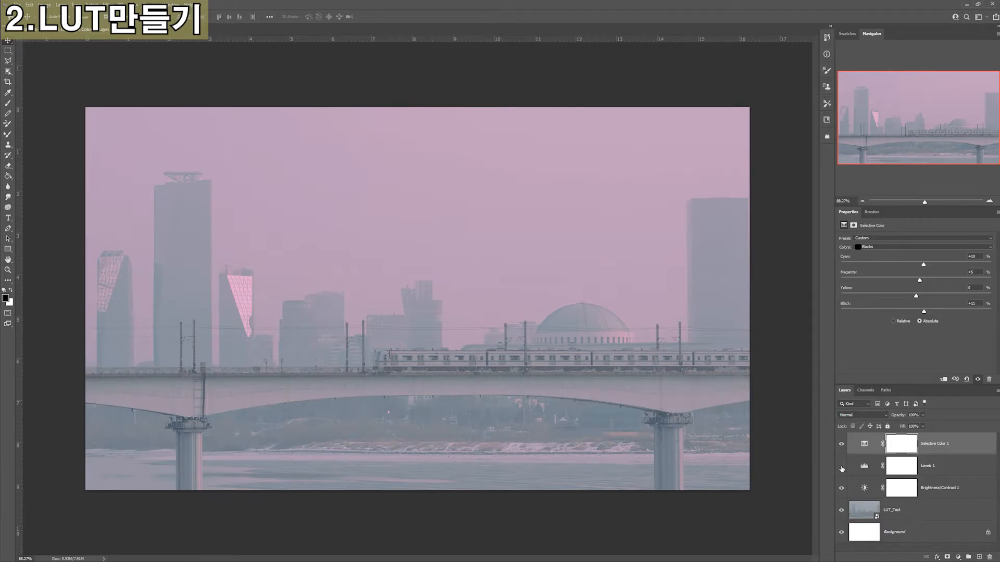
left_click(842, 468)
left_click(842, 467)
left_click(842, 467)
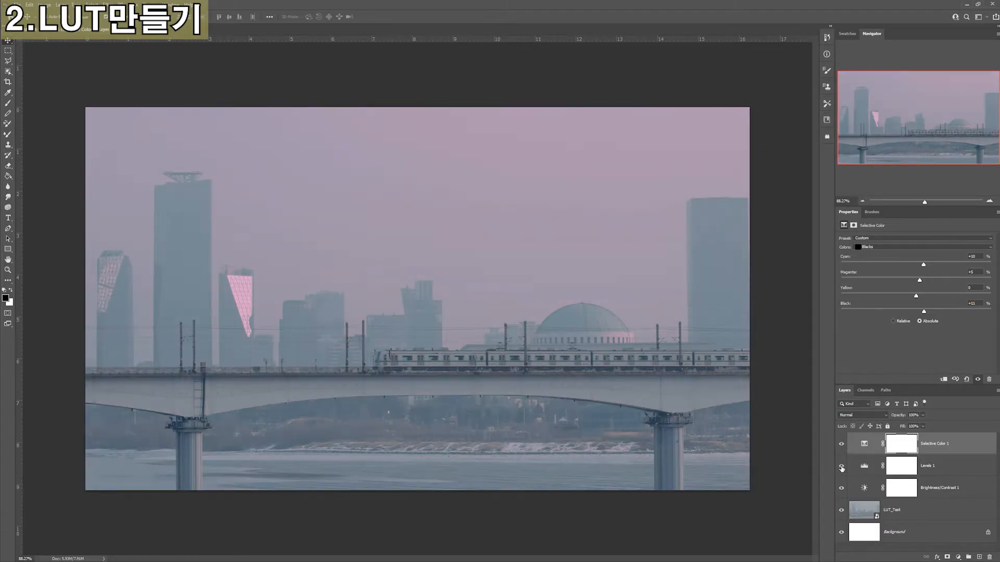
left_click(841, 489)
left_click(841, 488)
left_click(841, 489)
left_click(841, 489)
Brighten the Levels layer by setting the highlight input to about 241 and the midtones to about 0.9
left_click(864, 466)
left_click_drag(969, 297, 924, 297)
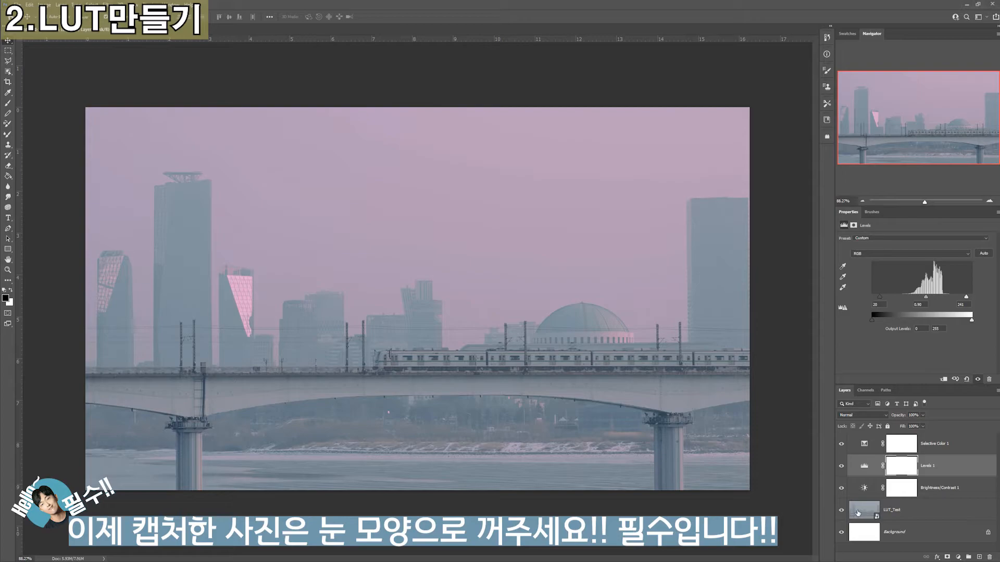
Hide the LUT_Test image layer and start the Color Lookup Tables export
left_click(858, 518)
left_click(841, 510)
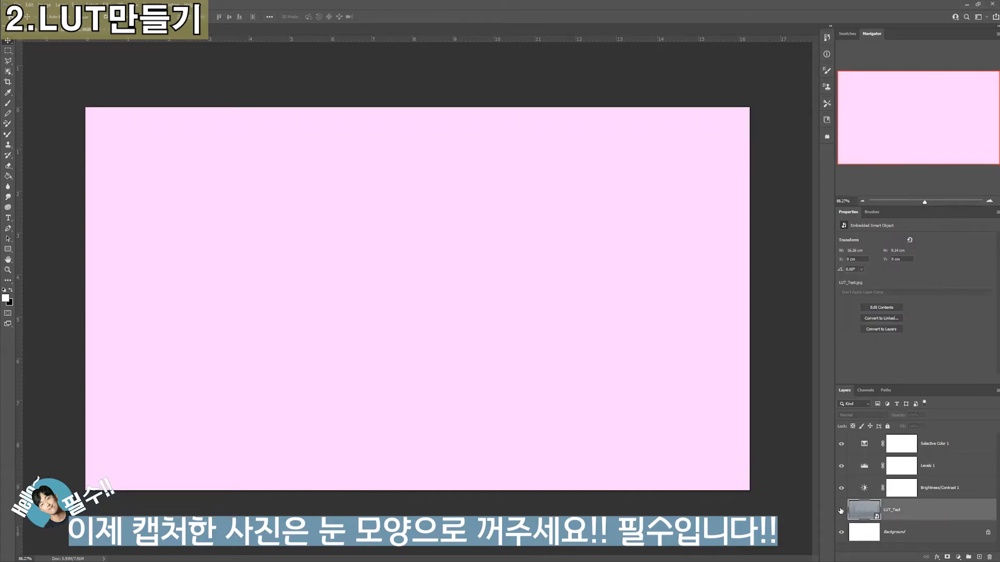
left_click(16, 4)
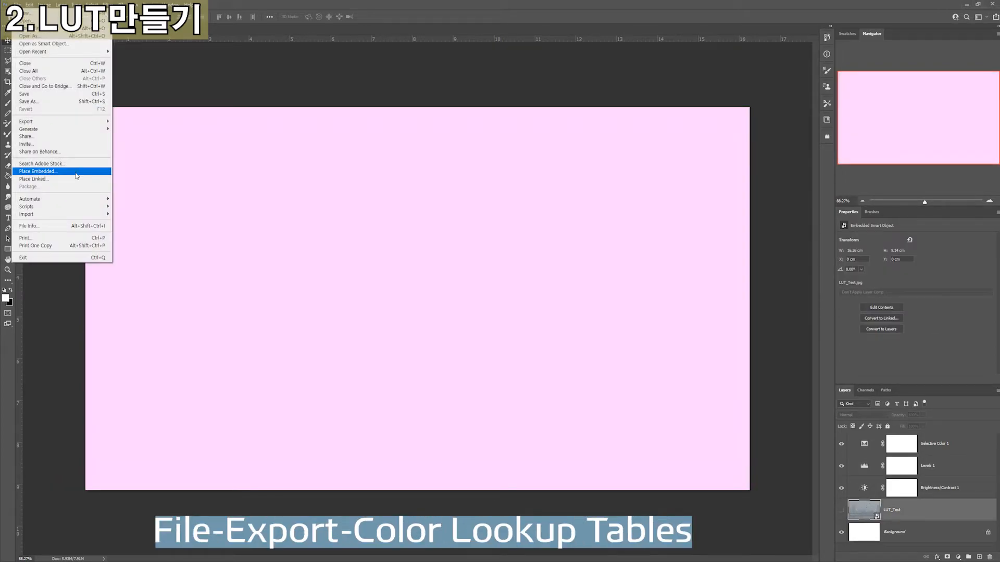
mouse_move(52, 123)
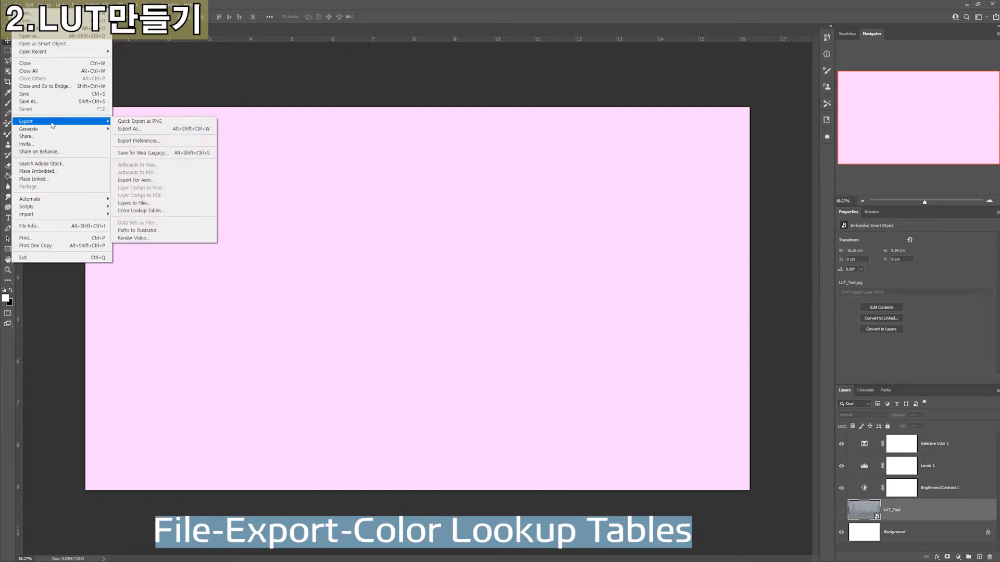
left_click(149, 213)
Export the color lookup table in CUBE format at High quality with the description LUT_Test, saving it as LUT_Test on the desktop
double_click(472, 218)
type("LUT_Test")
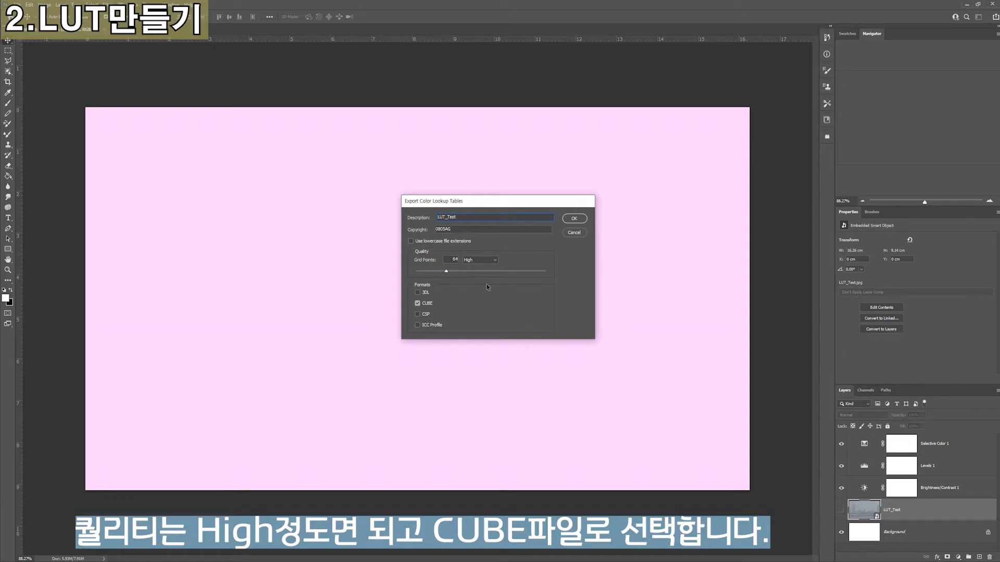
left_click(572, 220)
type("LUT")
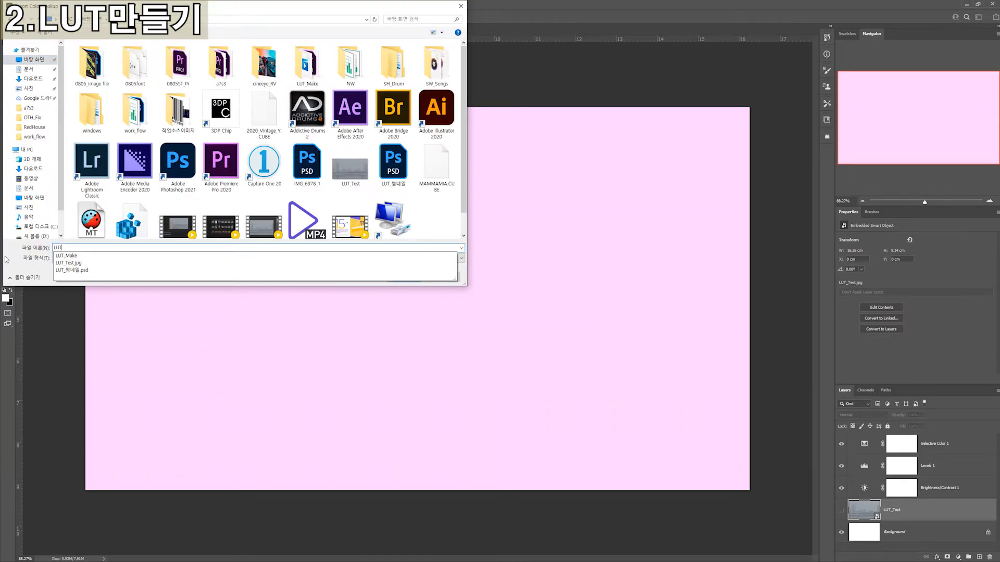
key("Return")
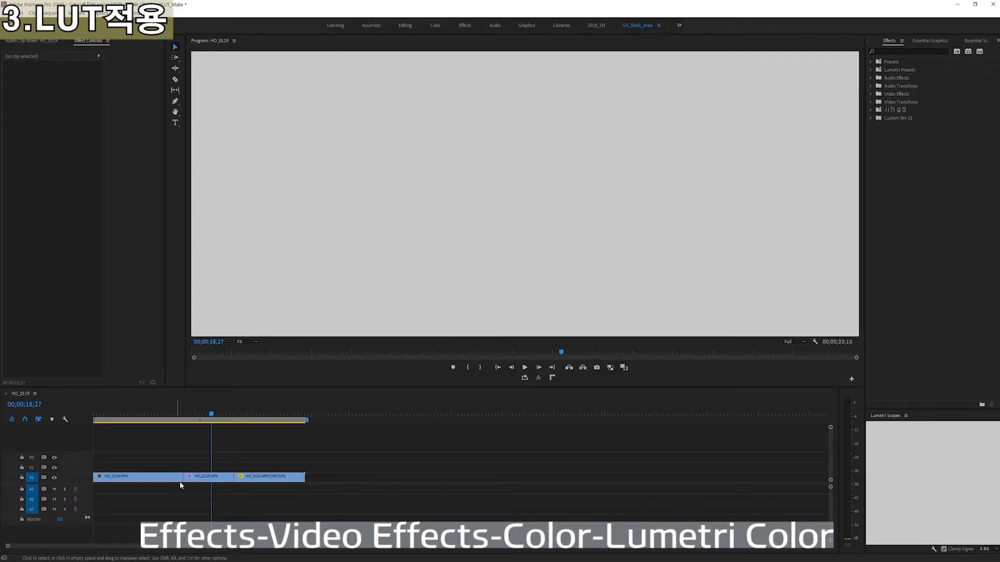
Switch to Premiere Pro and remove the existing Lumetri Color effect from the middle clip in the HO_0119 sequence
left_click(185, 478)
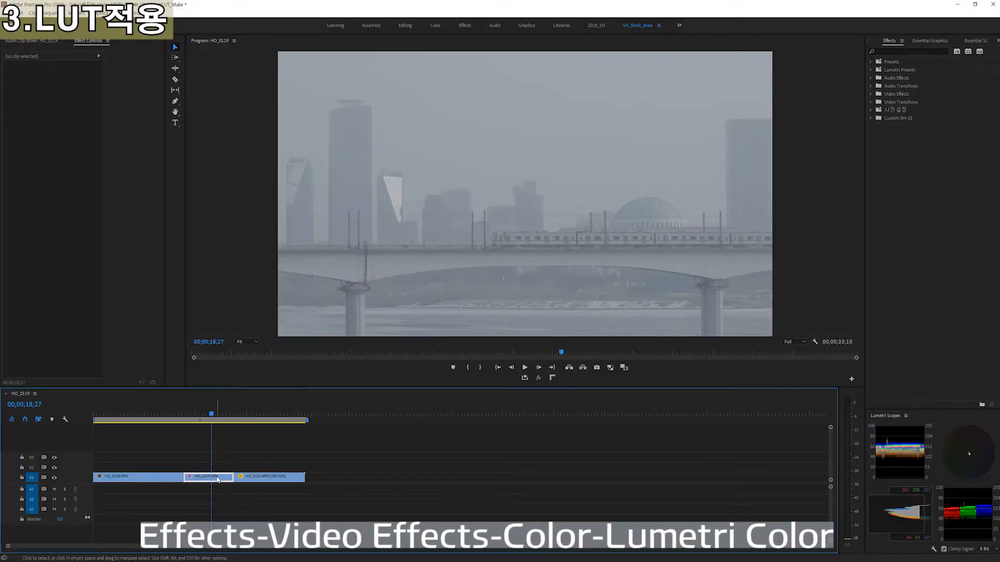
left_click(24, 192)
key("Delete")
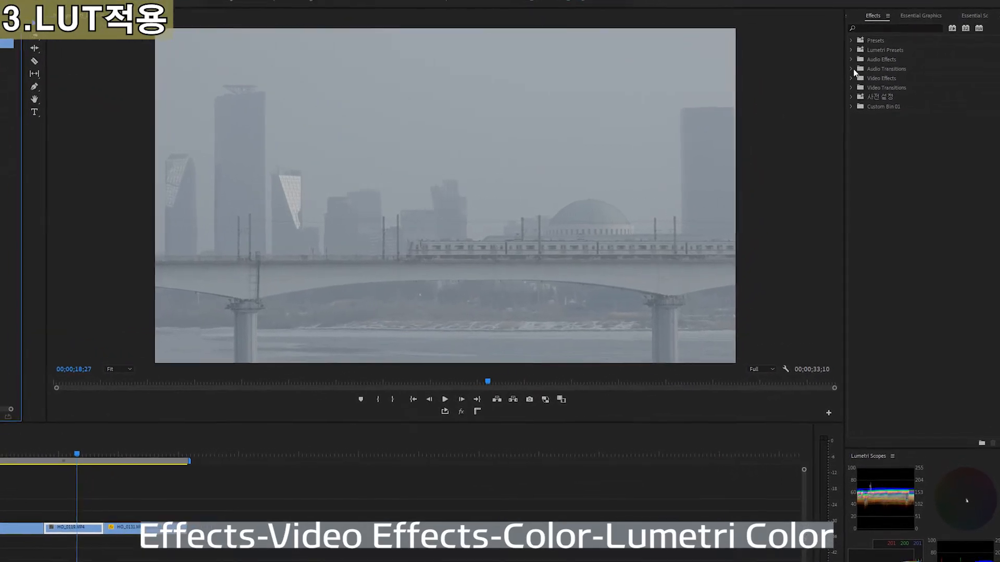
Apply the Lumetri Color effect from the Color Correction video effects to the middle timeline clip
left_click(851, 75)
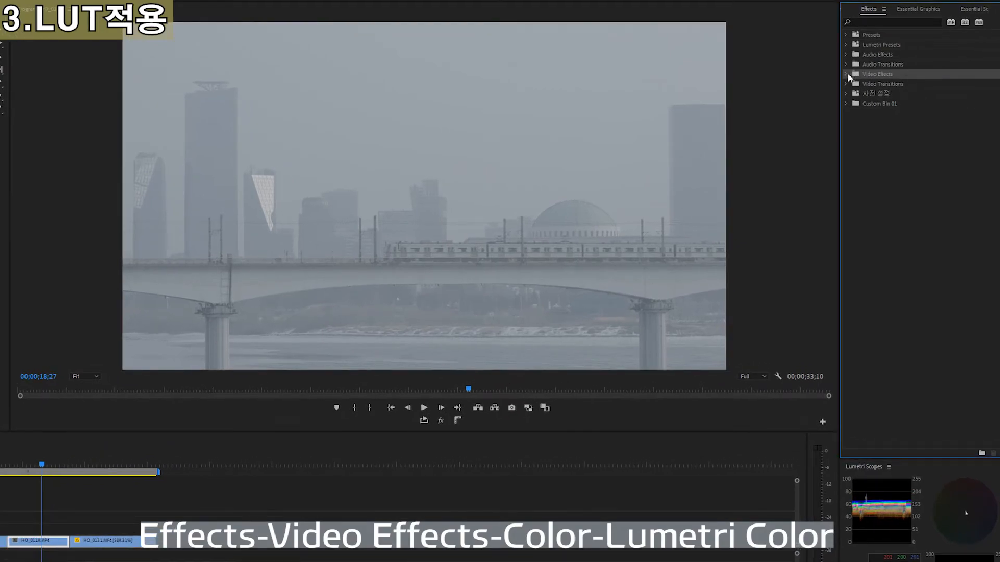
left_click(846, 75)
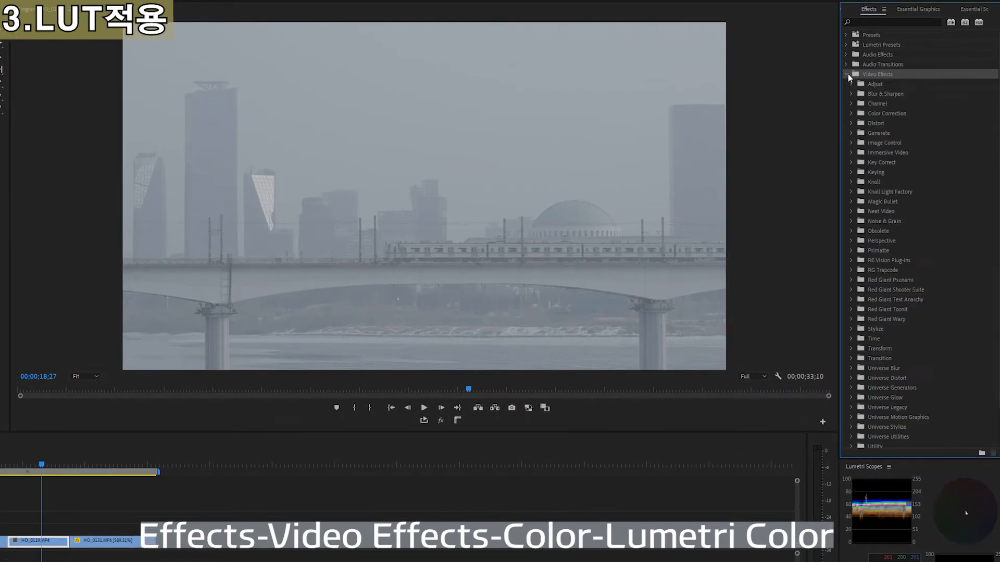
left_click(851, 113)
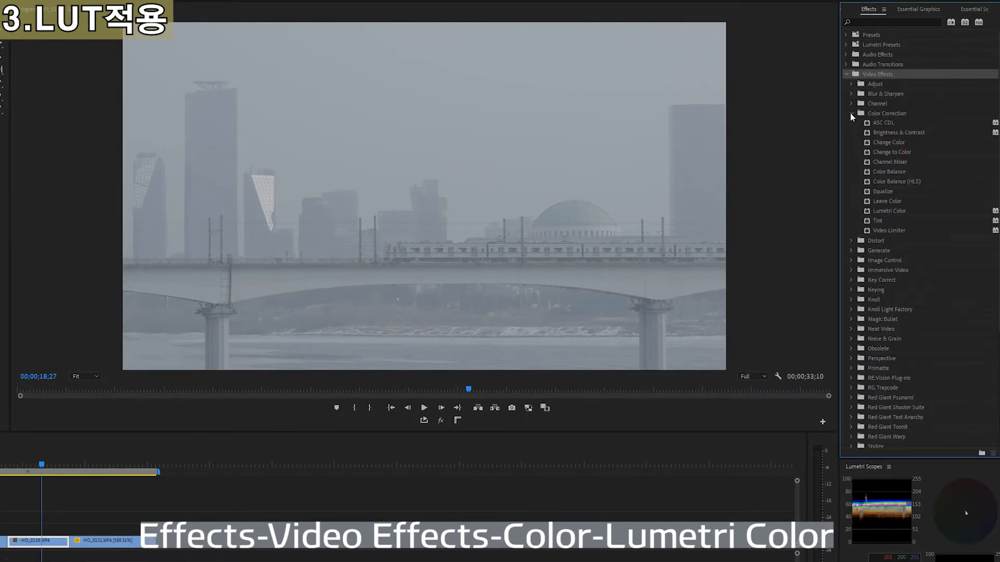
left_click(875, 211)
left_click_drag(875, 213, 45, 545)
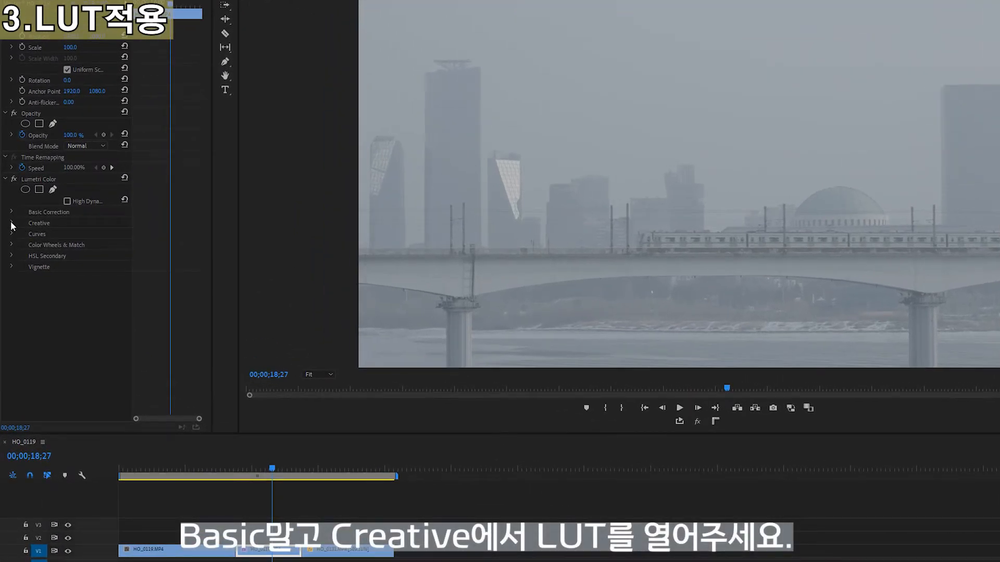
Load the LUT_Test file from the desktop as the Look in the Creative section of Lumetri Color
left_click(11, 224)
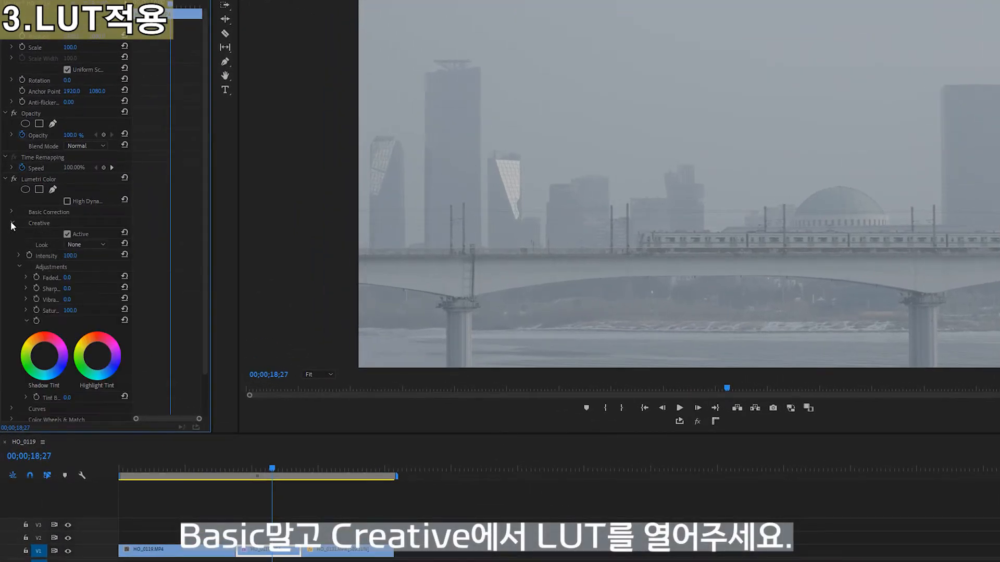
left_click(86, 244)
left_click(85, 280)
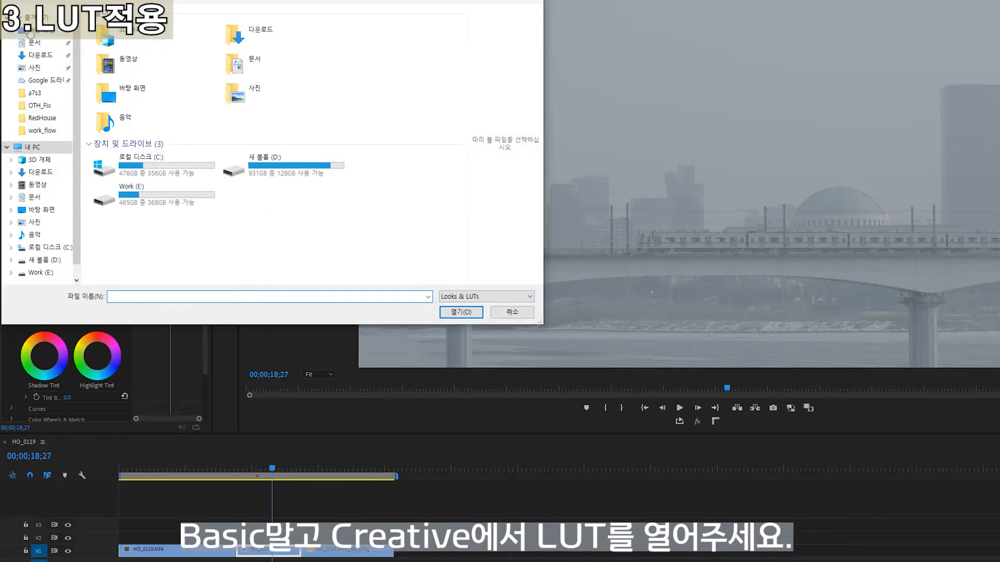
left_click(30, 31)
left_click(176, 181)
left_click(459, 310)
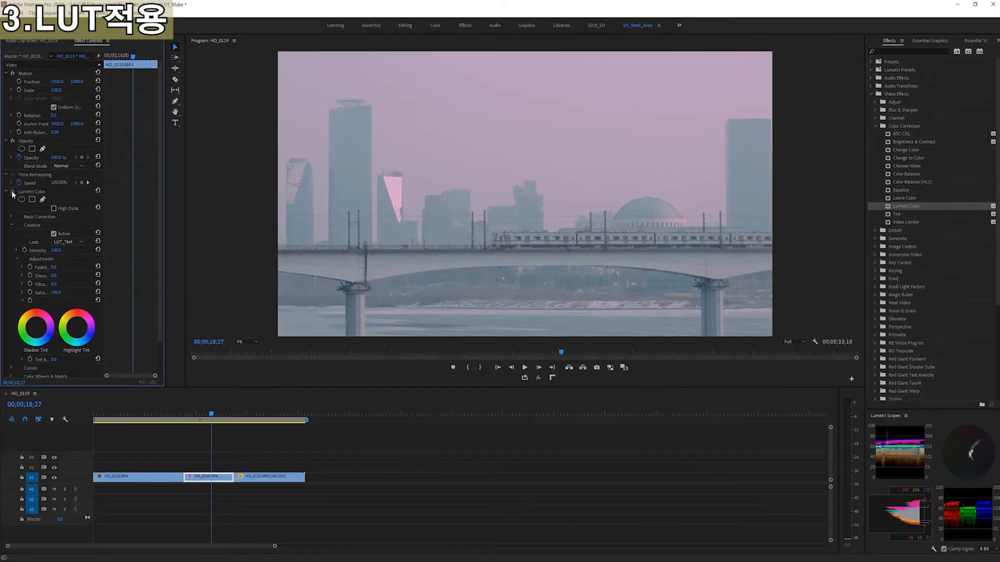
Compare the clip with and without the Lumetri Color effect, and play the graded clip from its start
left_click(12, 193)
left_click(12, 193)
left_click_drag(199, 415, 184, 415)
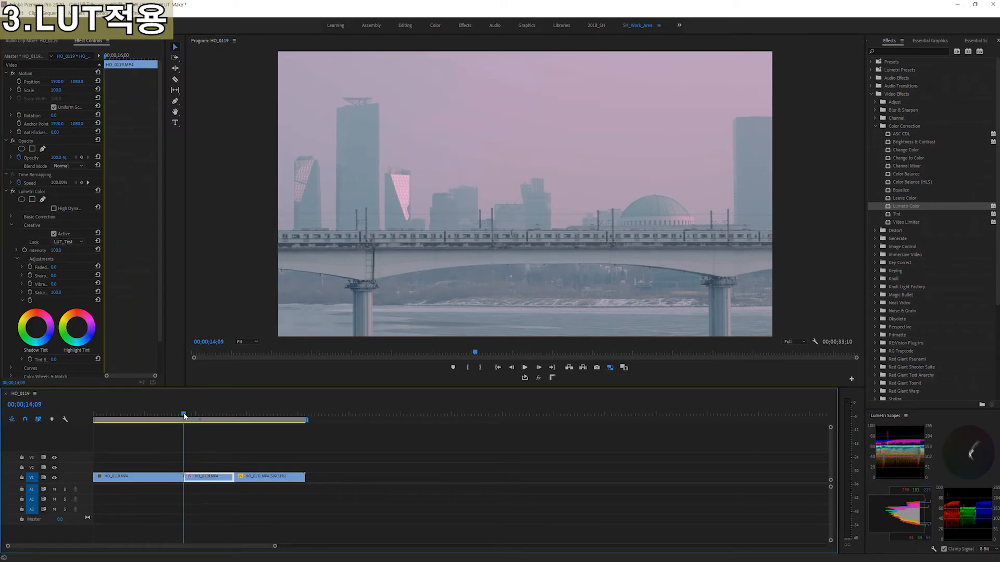
key("space")
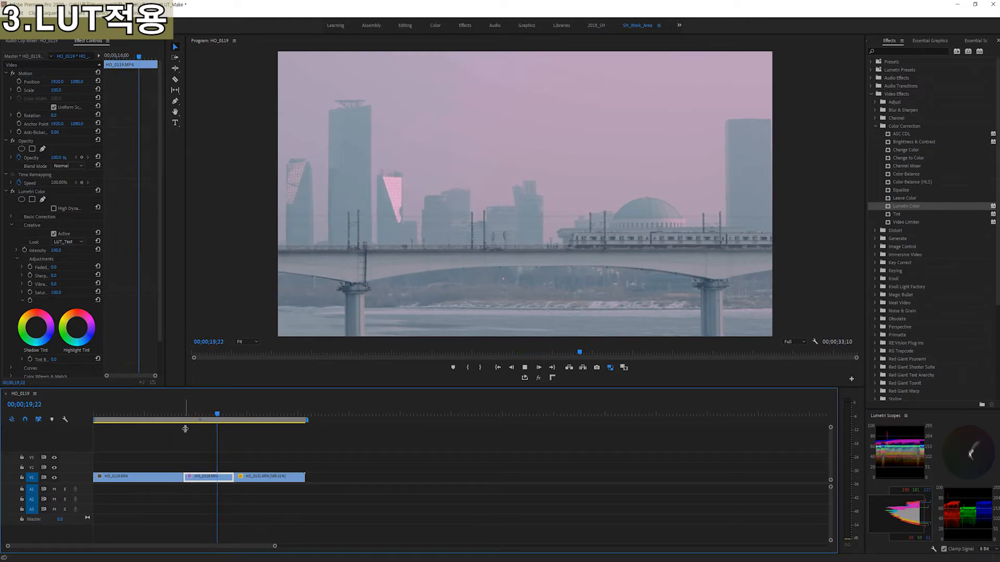
key("space")
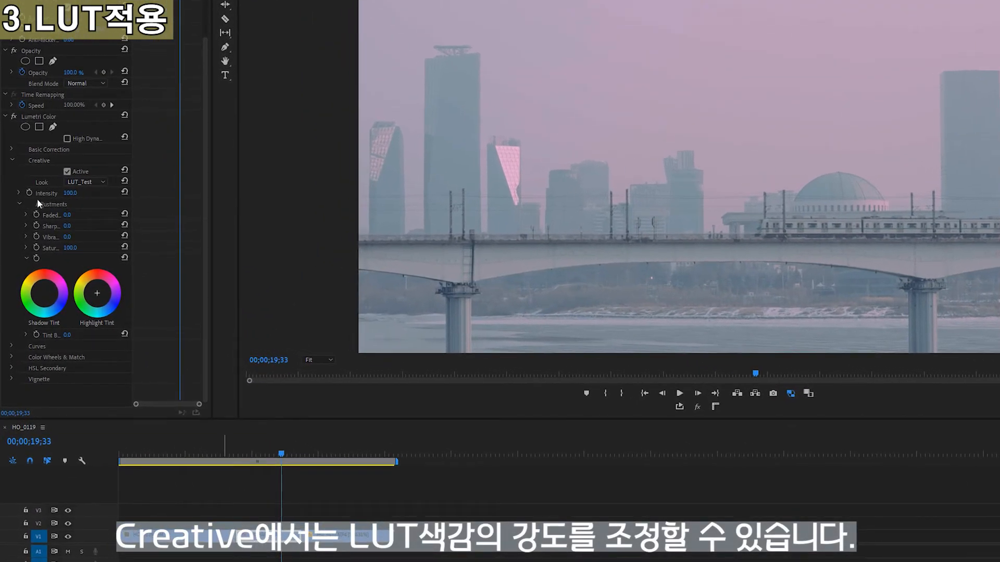
Try different Intensity values for the Creative look and reset the Intensity to its default
left_click(73, 193)
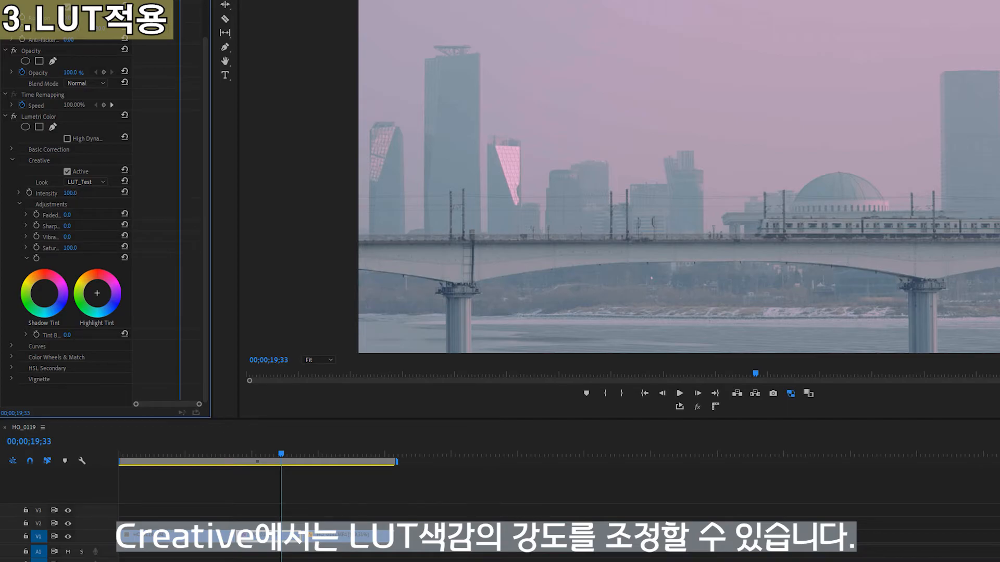
left_click_drag(69, 194, 115, 194)
left_click(123, 193)
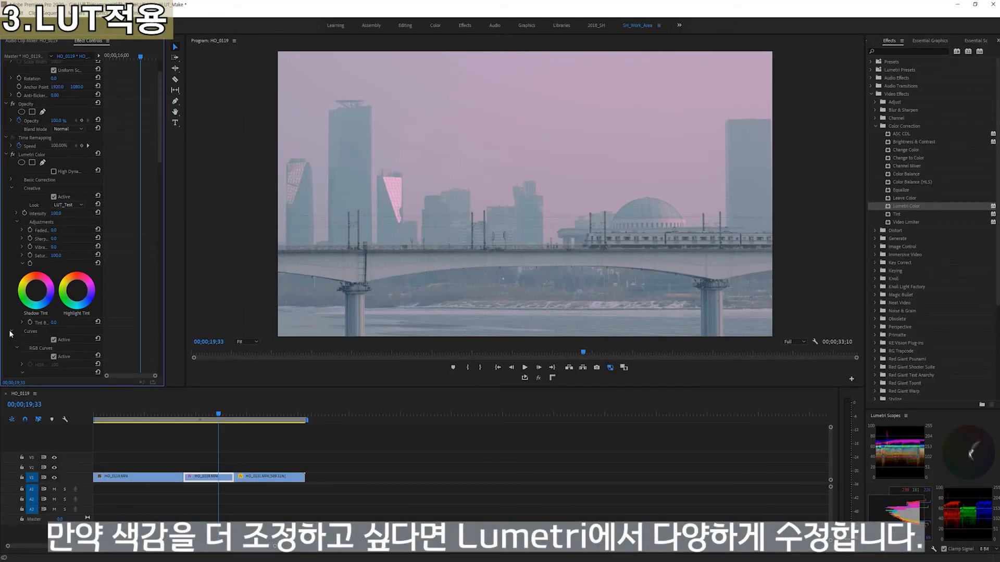
Shape the white RGB curve in Lumetri Color into a gentle S with lowered shadows and raised highlights
scroll(63, 274, "down", 8)
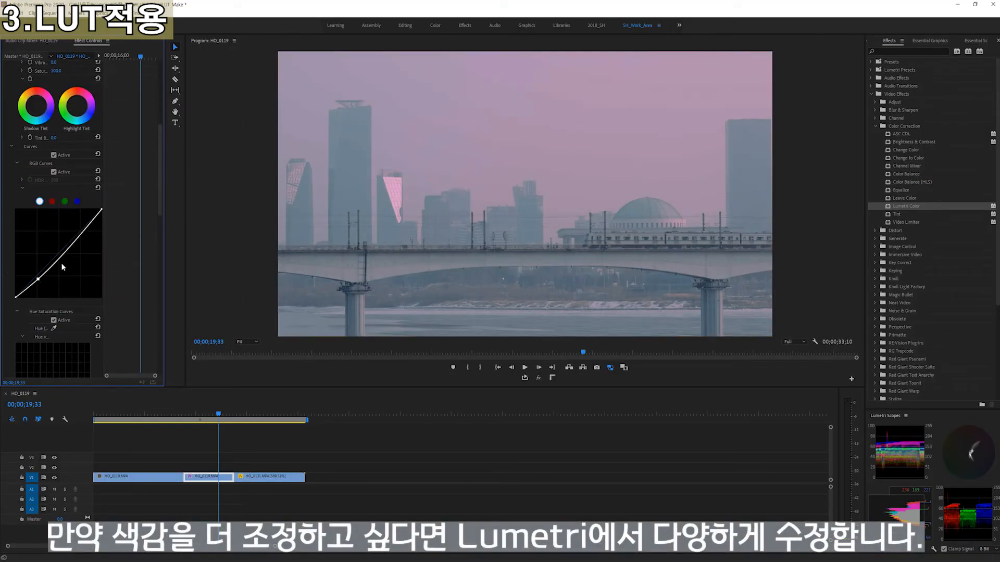
left_click_drag(81, 233, 81, 229)
scroll(31, 208, "up", 5)
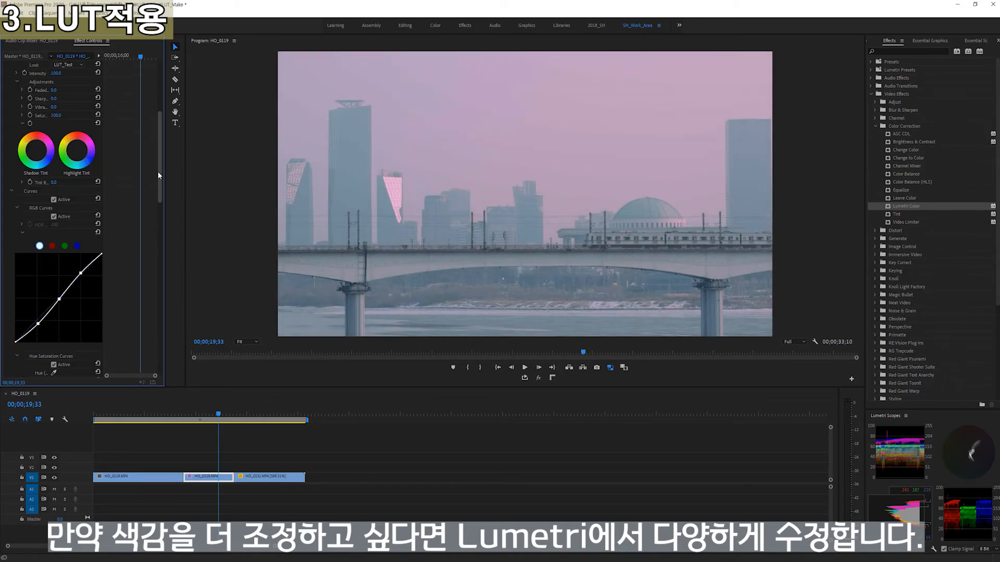
Try the Faded Film, Vibrance and Saturation adjustments in the Creative section and reset them to their defaults
left_click_drag(166, 214, 199, 209)
left_click_drag(103, 209, 140, 210)
left_click_drag(72, 218, 125, 235)
left_click(135, 216)
left_click(135, 234)
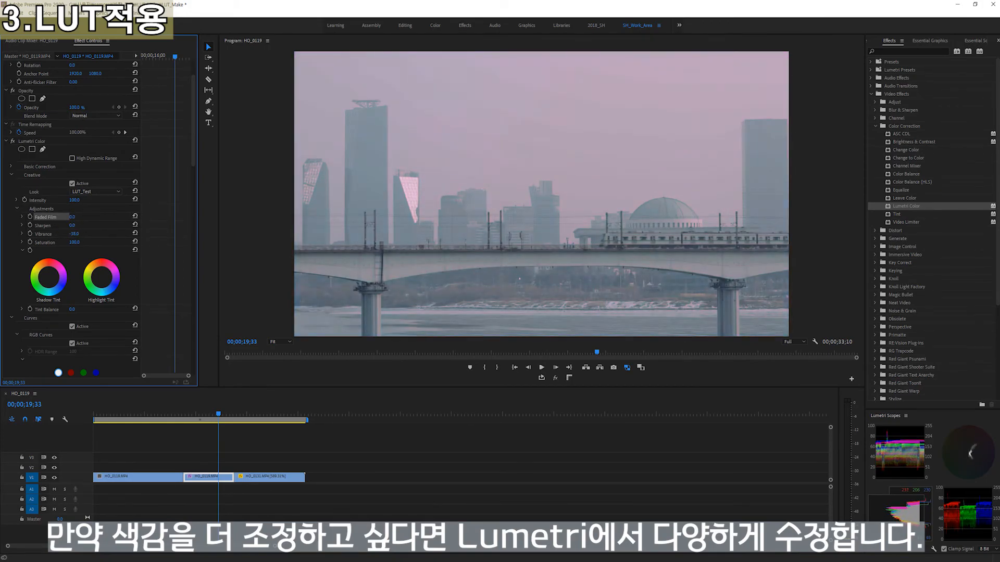
left_click(135, 242)
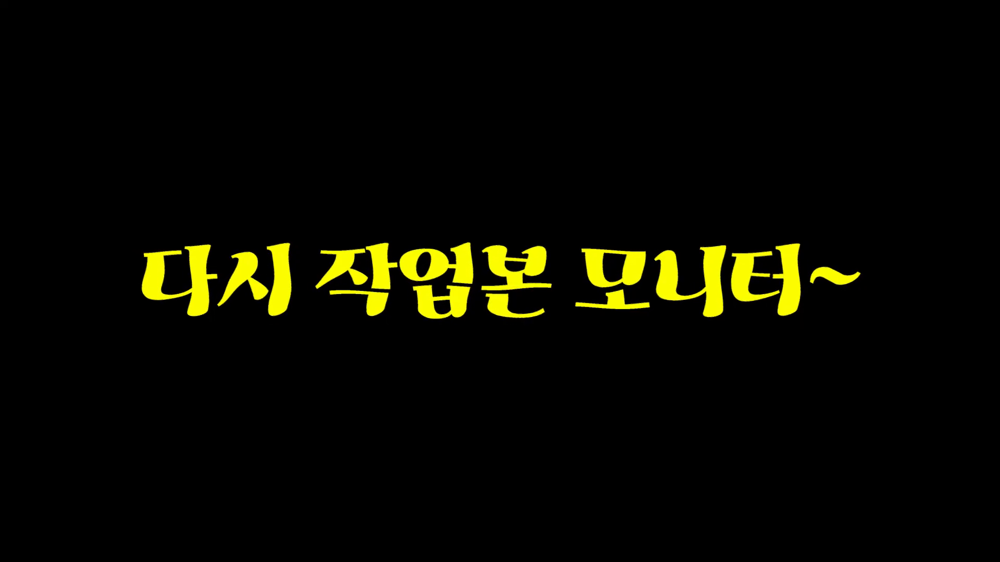